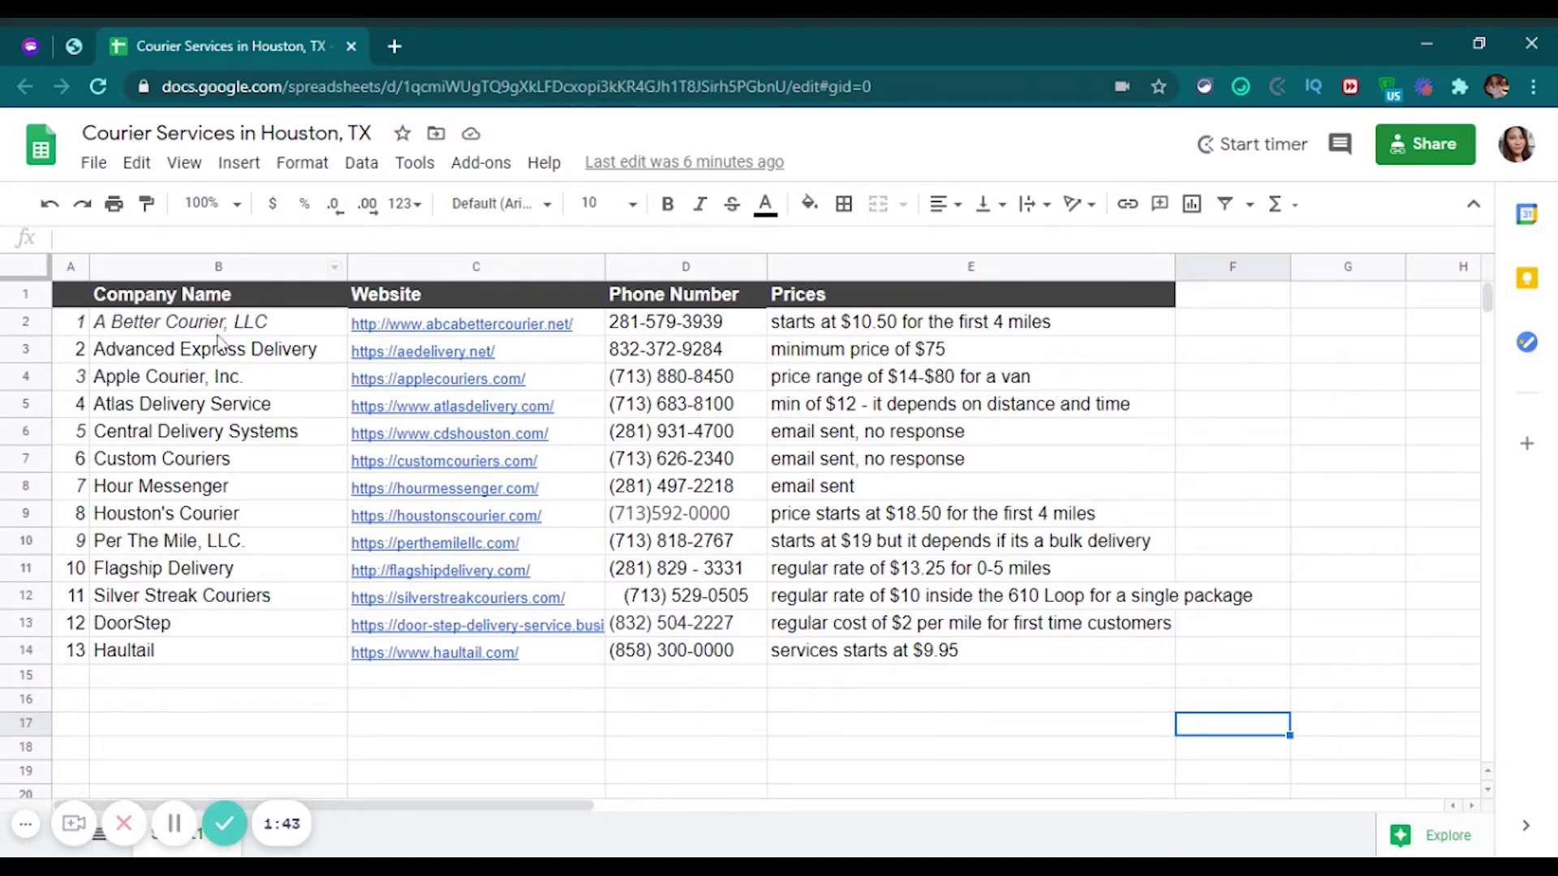
# Step: Search Google in a new tab for "top 10 delivery services in houston texas"
pyautogui.click(397, 47)
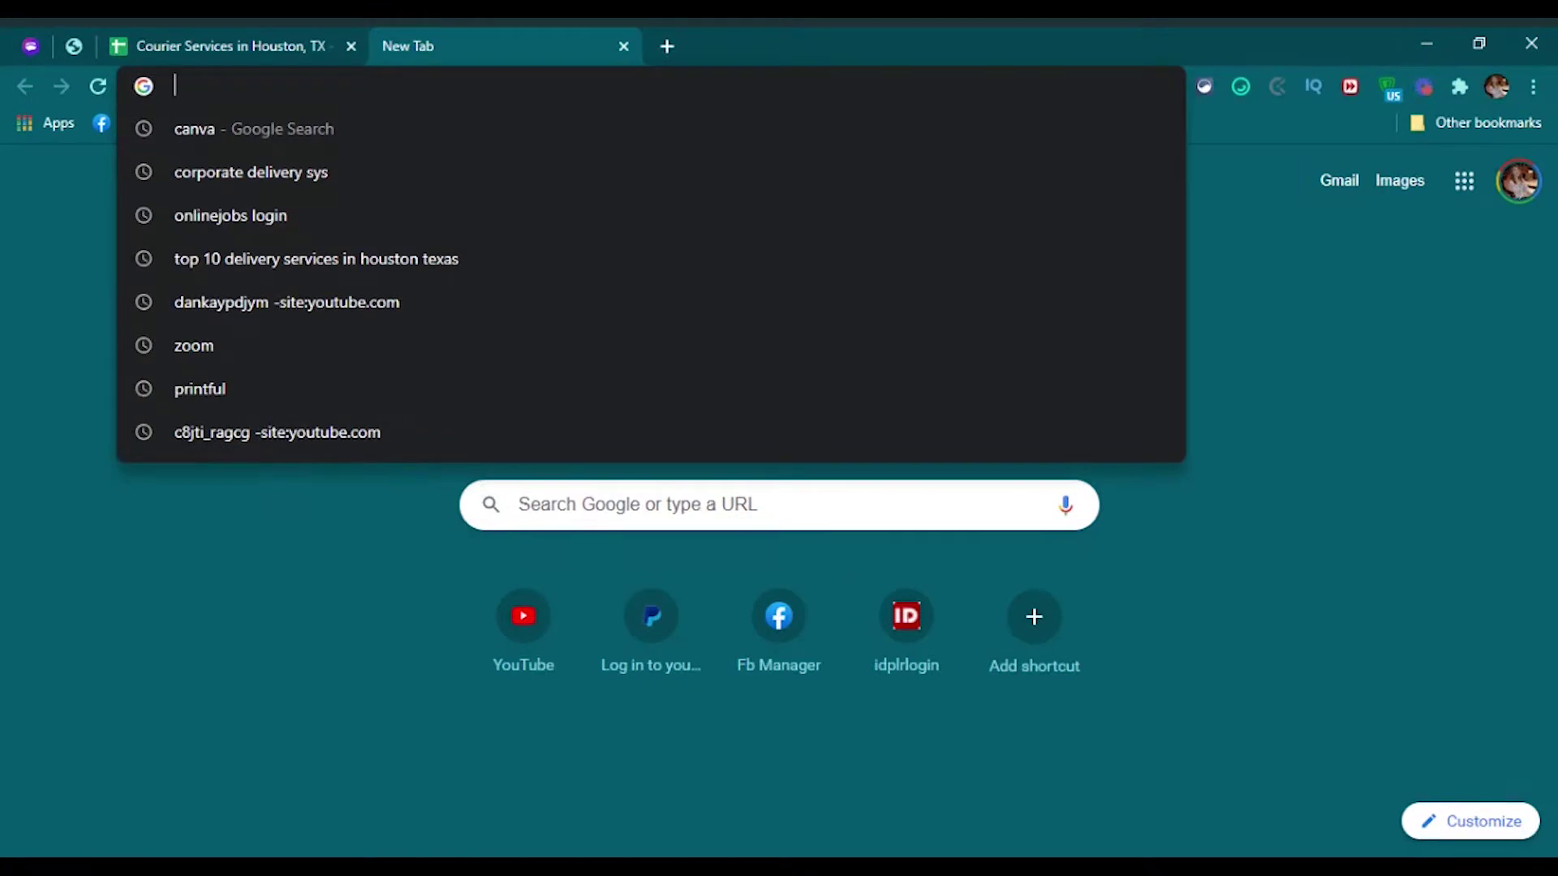
pyautogui.write('top')
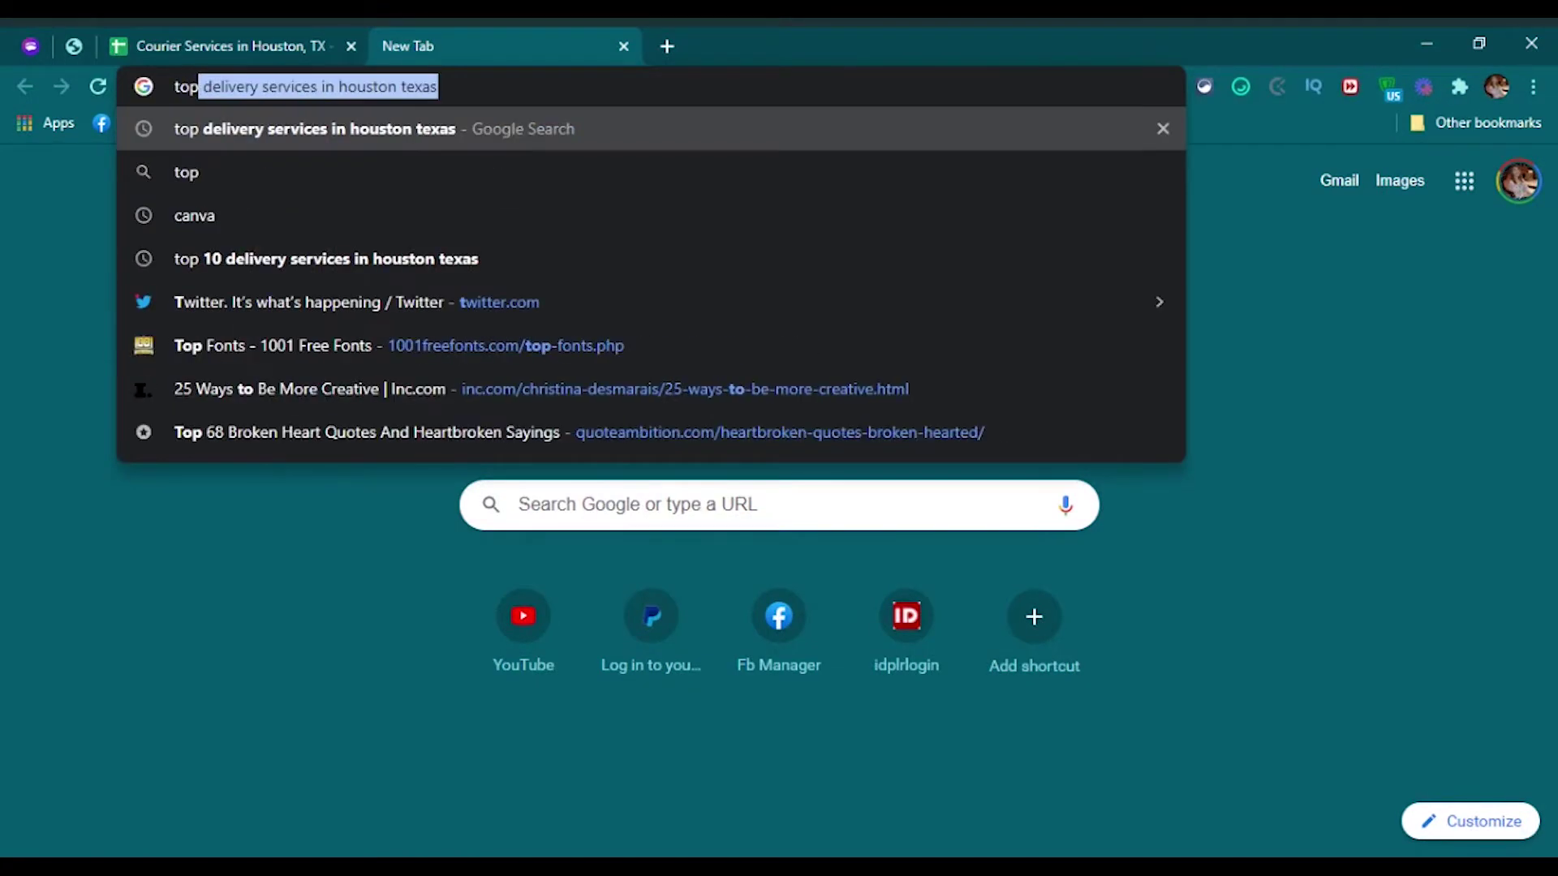
pyautogui.write(' 10')
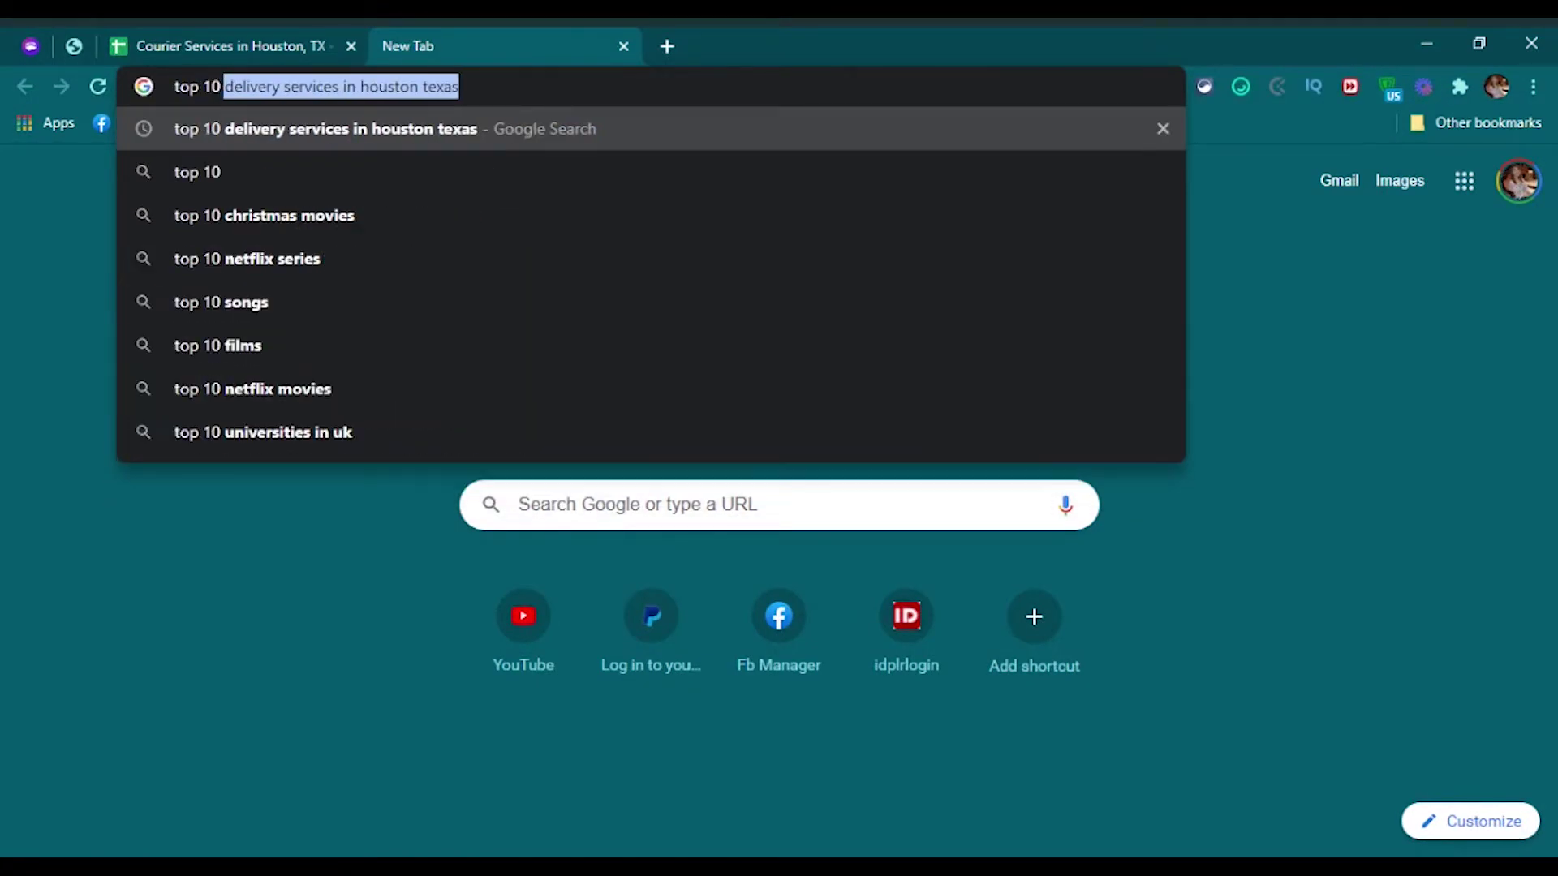
pyautogui.write(' delivery')
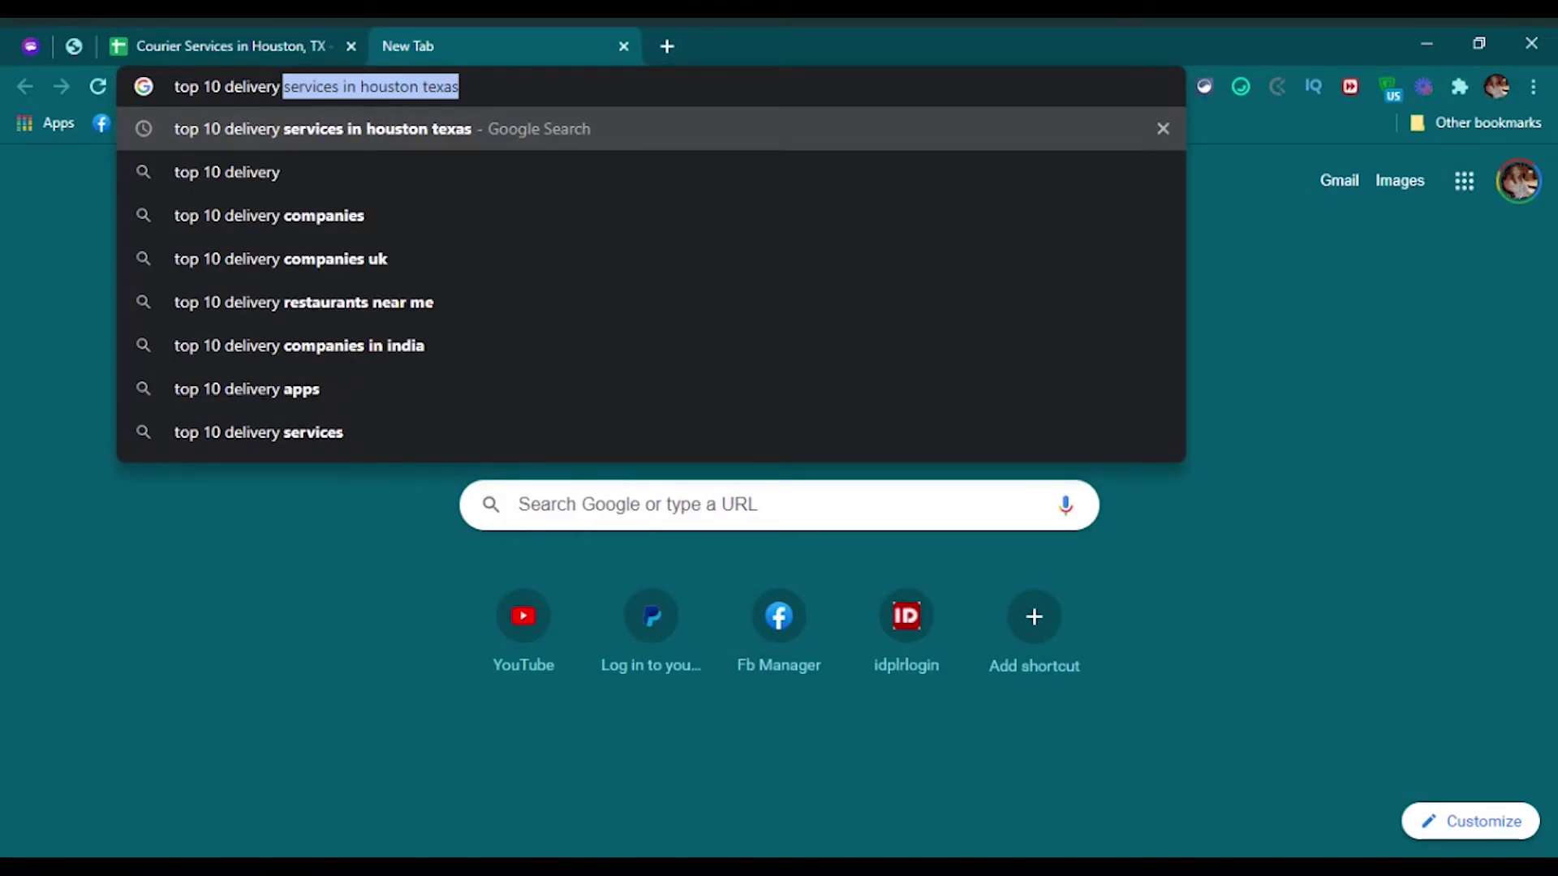
pyautogui.press('End')
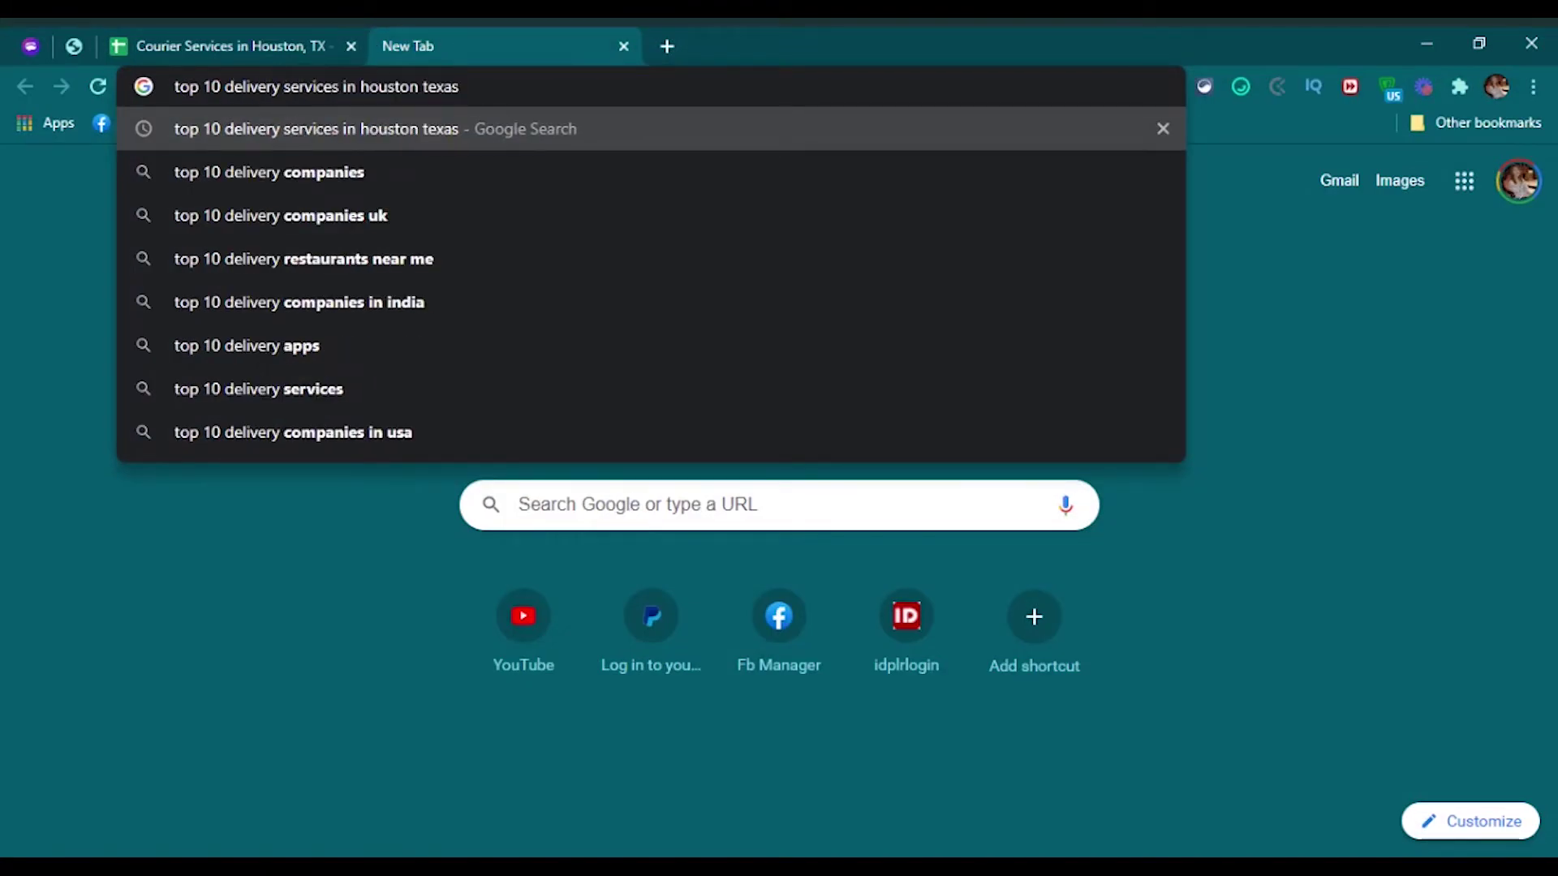
pyautogui.press('Return')
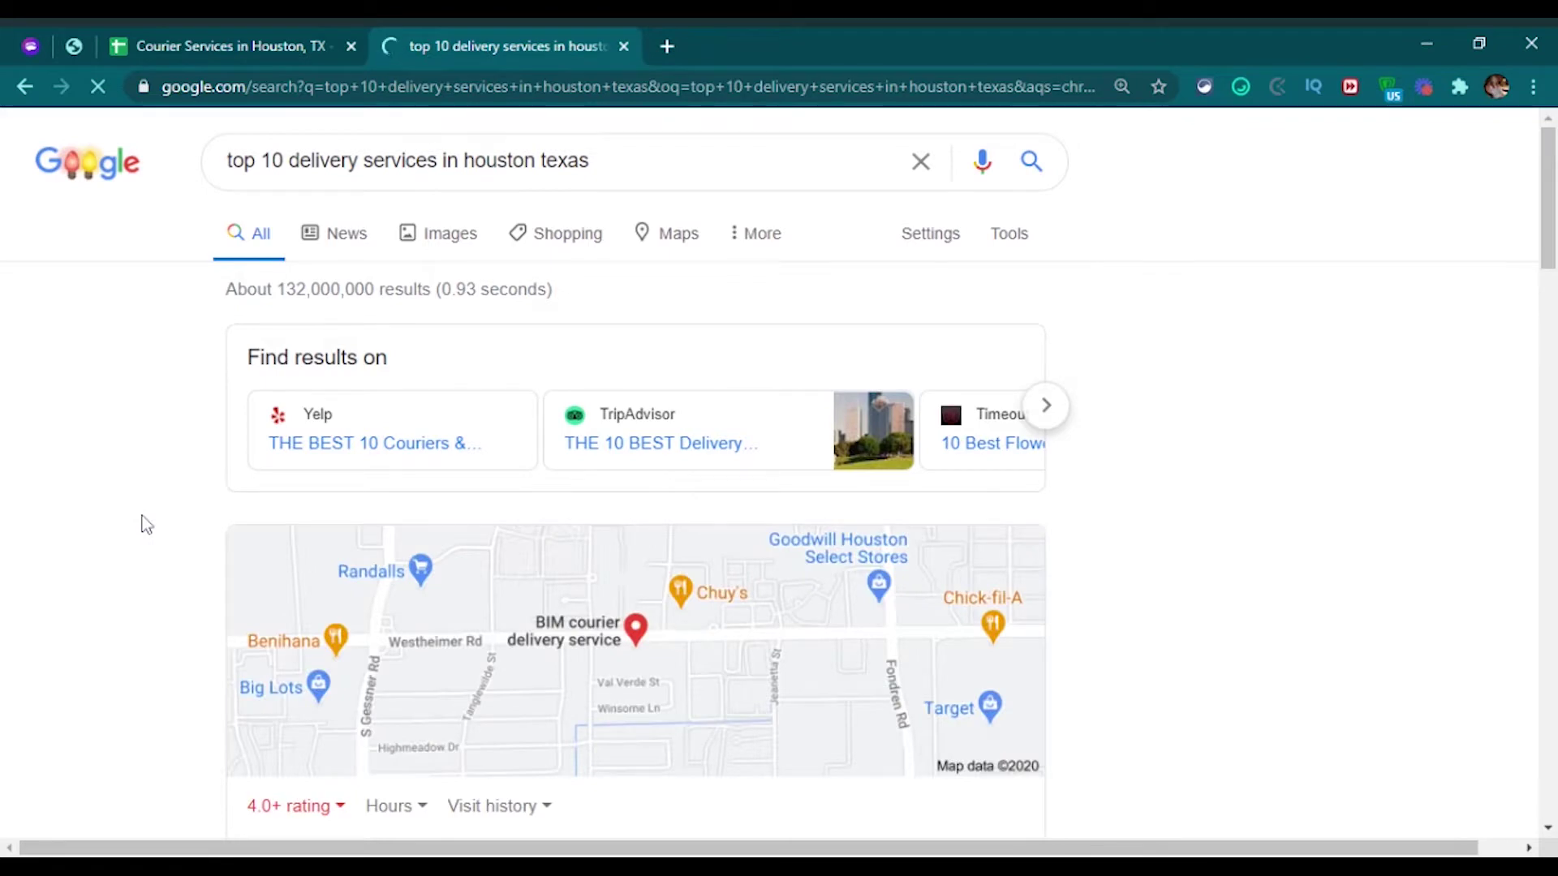
# Step: Open the Yelp result "THE BEST 10 Couriers & Delivery Services in Houston, TX" in a new tab and switch to it
pyautogui.scroll(-1, 143, 524)
pyautogui.scroll(-3, 143, 524)
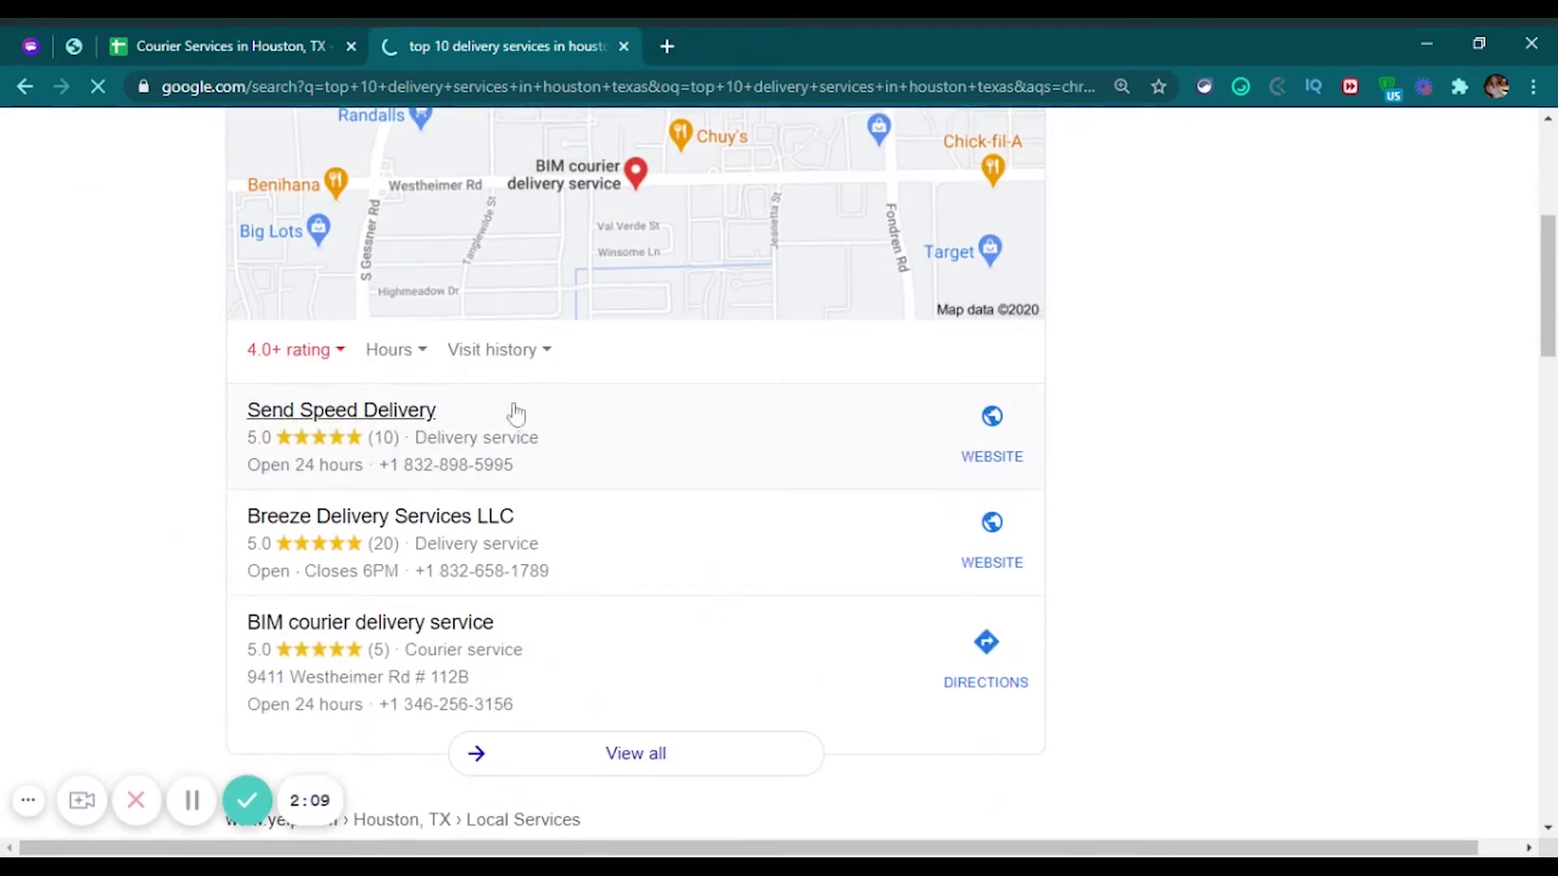
pyautogui.scroll(-3, 146, 499)
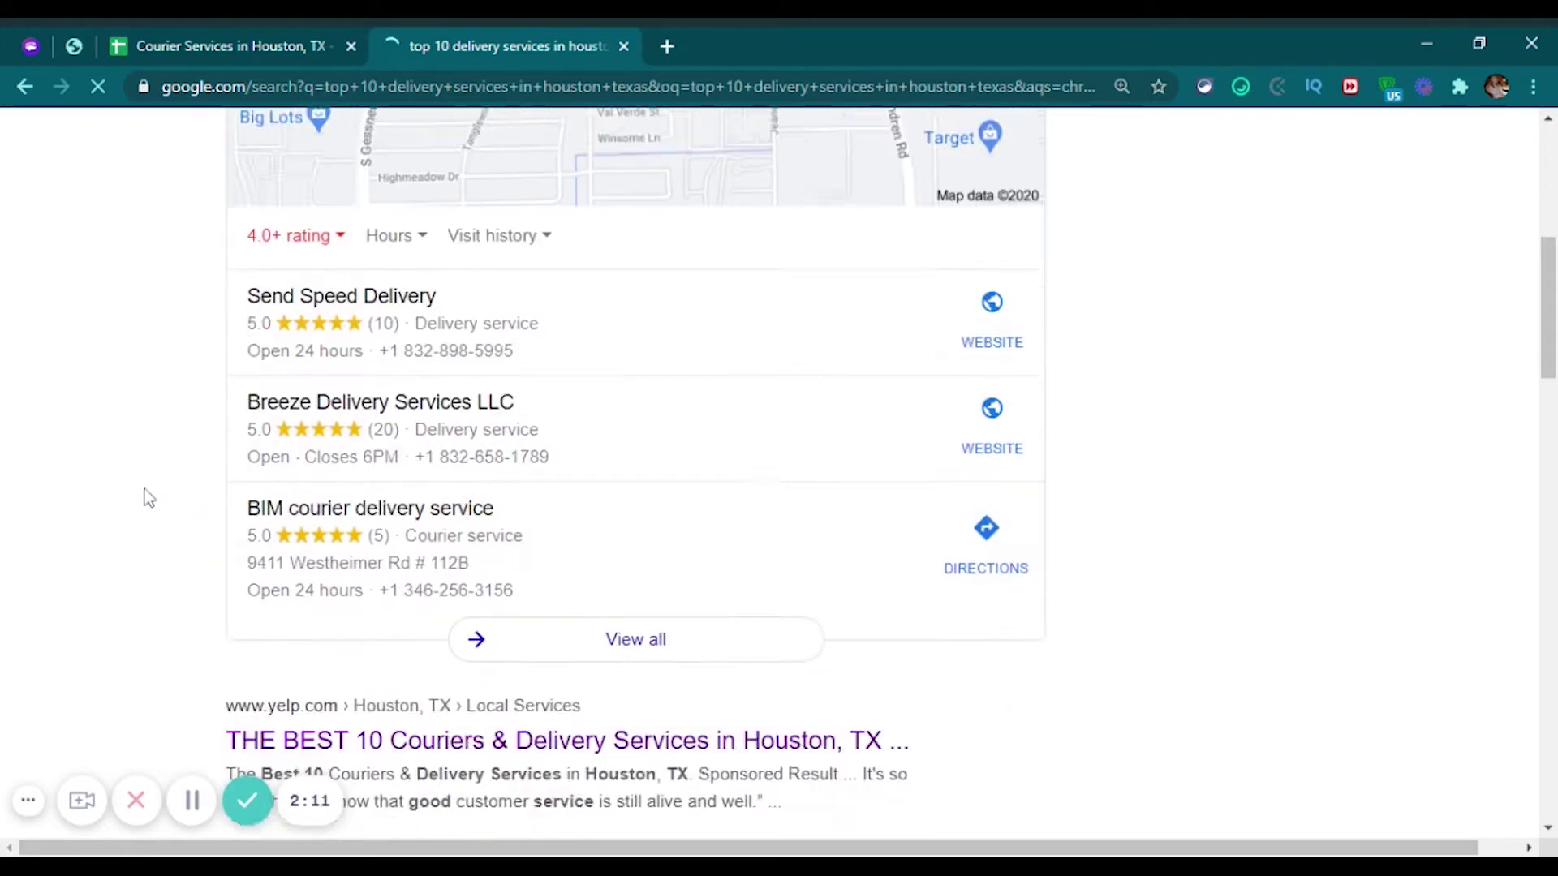
pyautogui.scroll(-1, 142, 540)
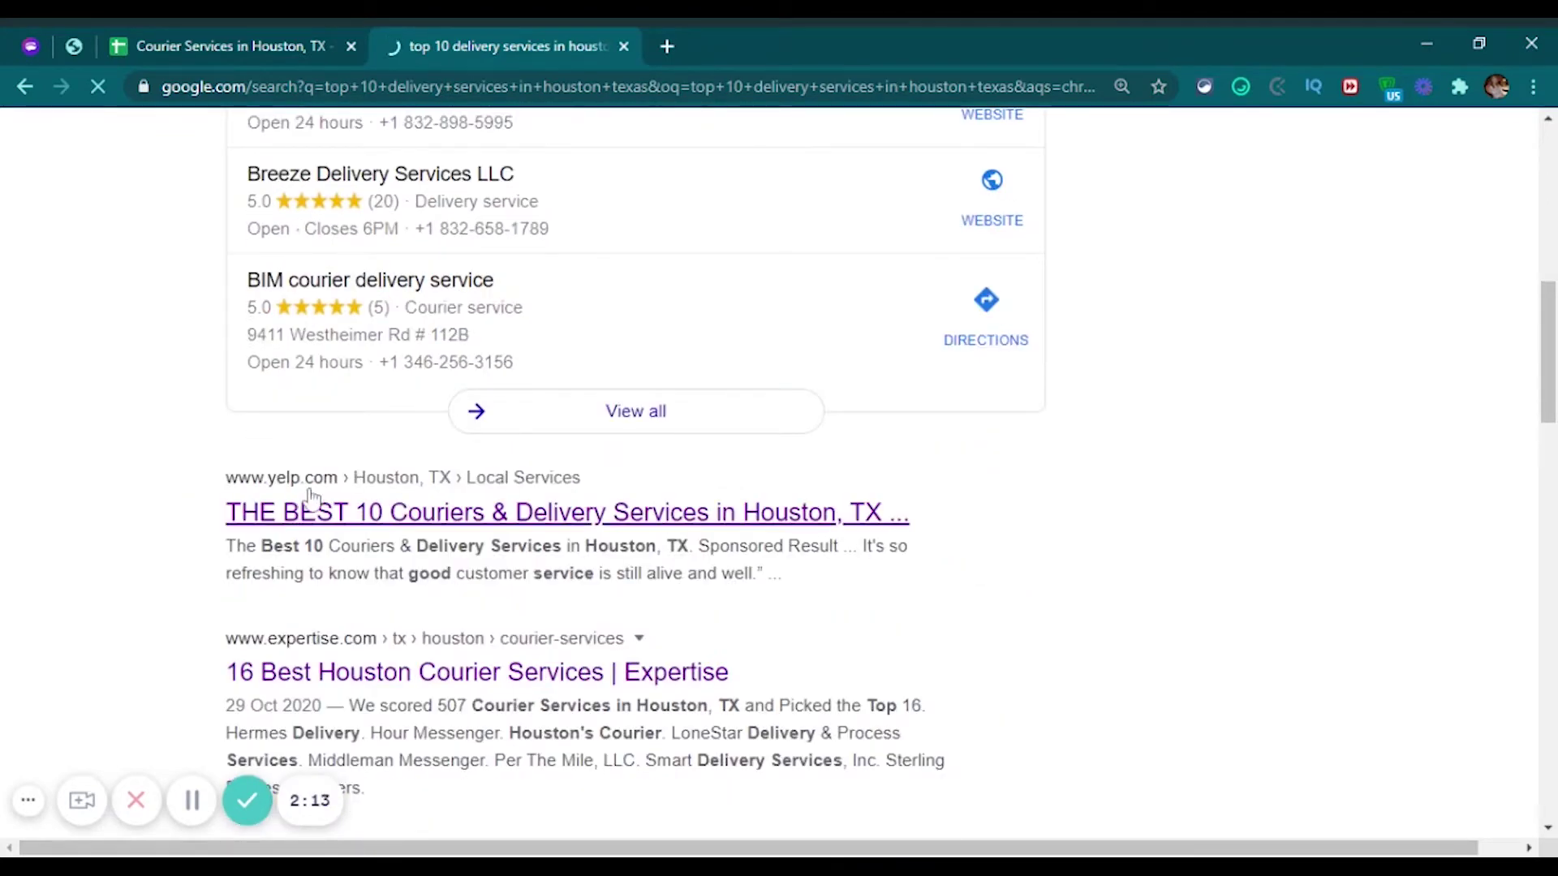
pyautogui.middleClick(518, 531)
pyautogui.click(791, 37)
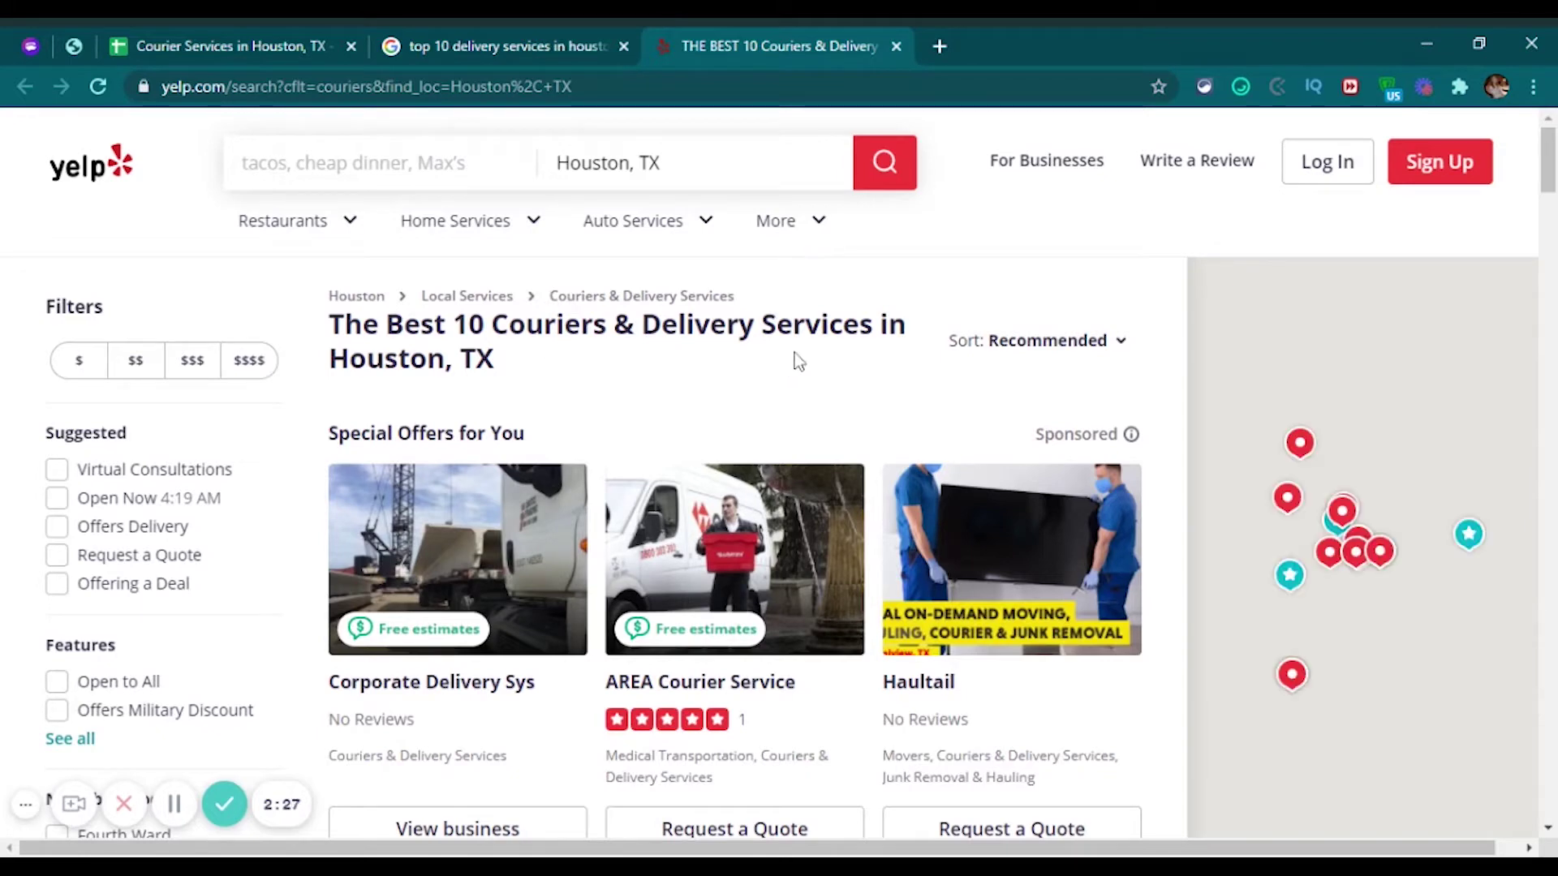
# Step: Check the sorting options of the Yelp results, then open the AREA Courier Service listing in a background tab
pyautogui.click(1122, 344)
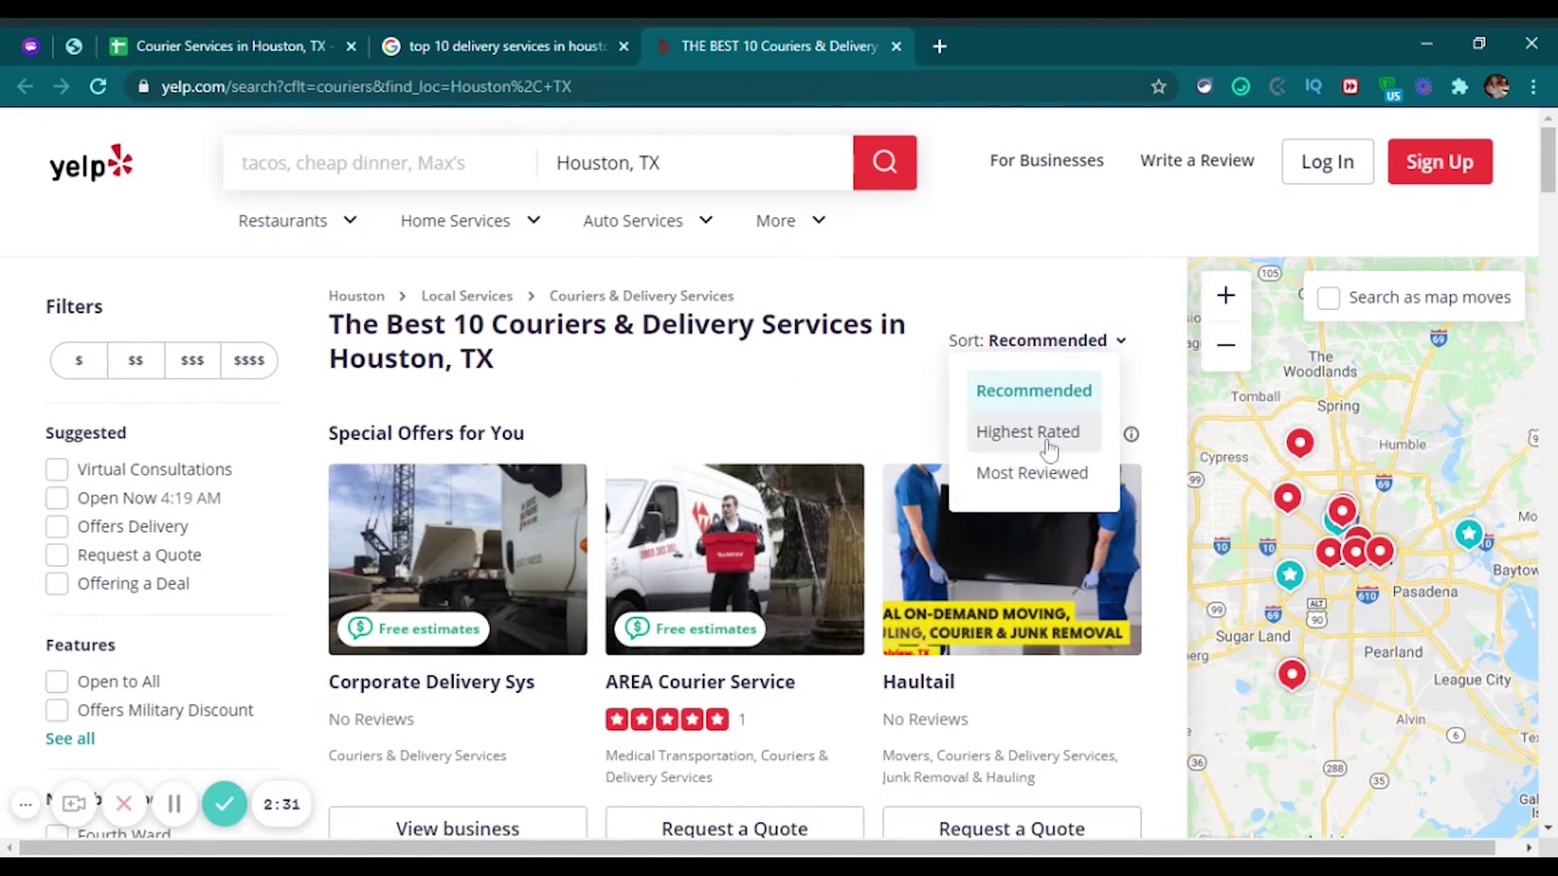
pyautogui.click(835, 425)
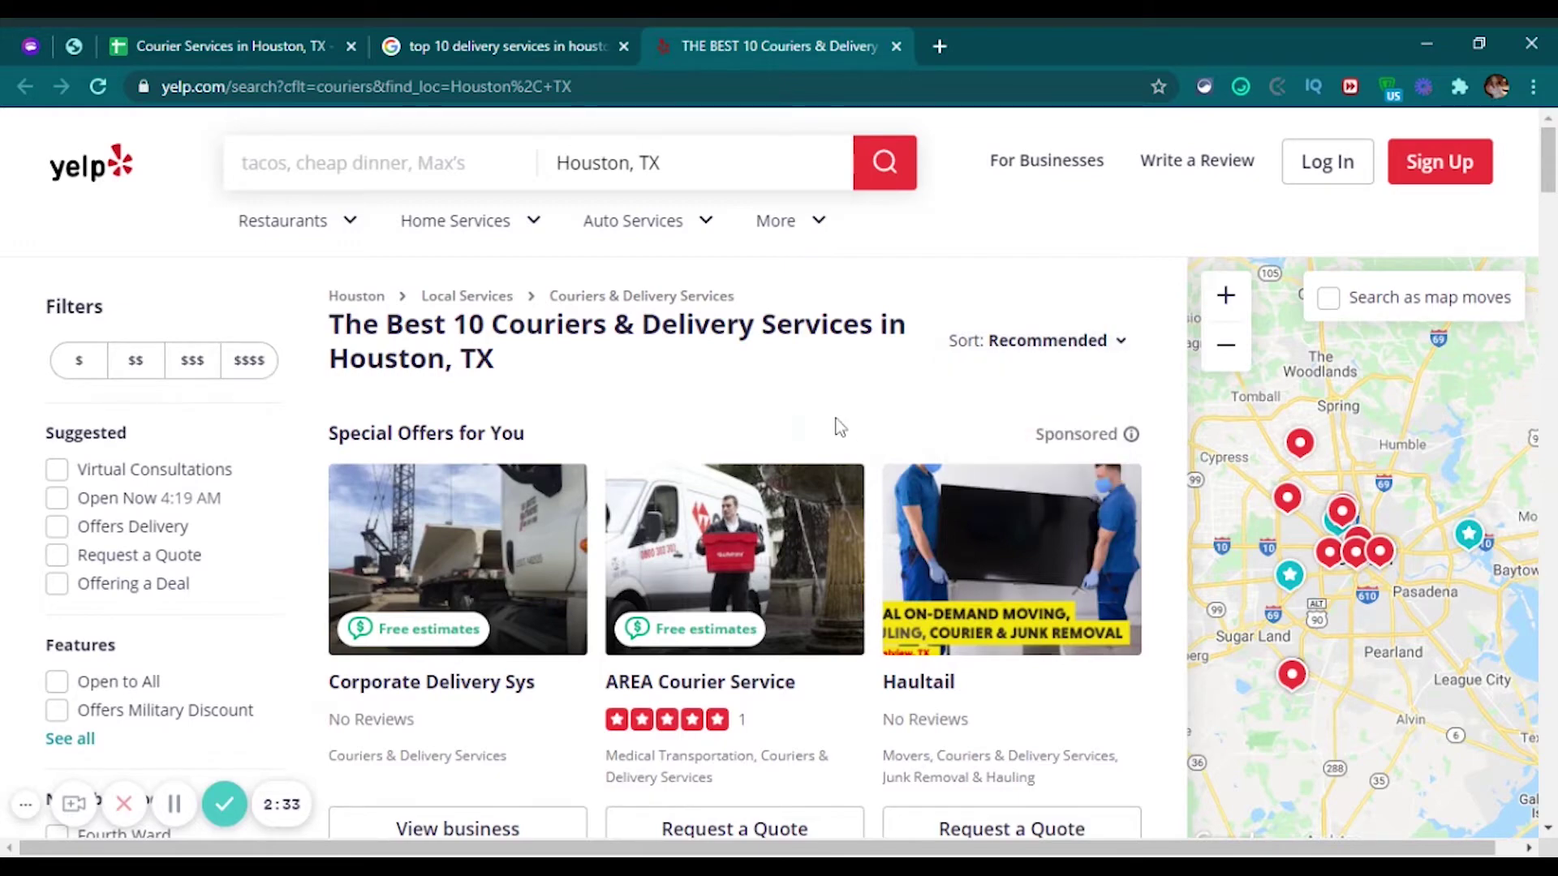
pyautogui.scroll(-2, 858, 486)
pyautogui.scroll(1, 854, 496)
pyautogui.scroll(-2, 810, 598)
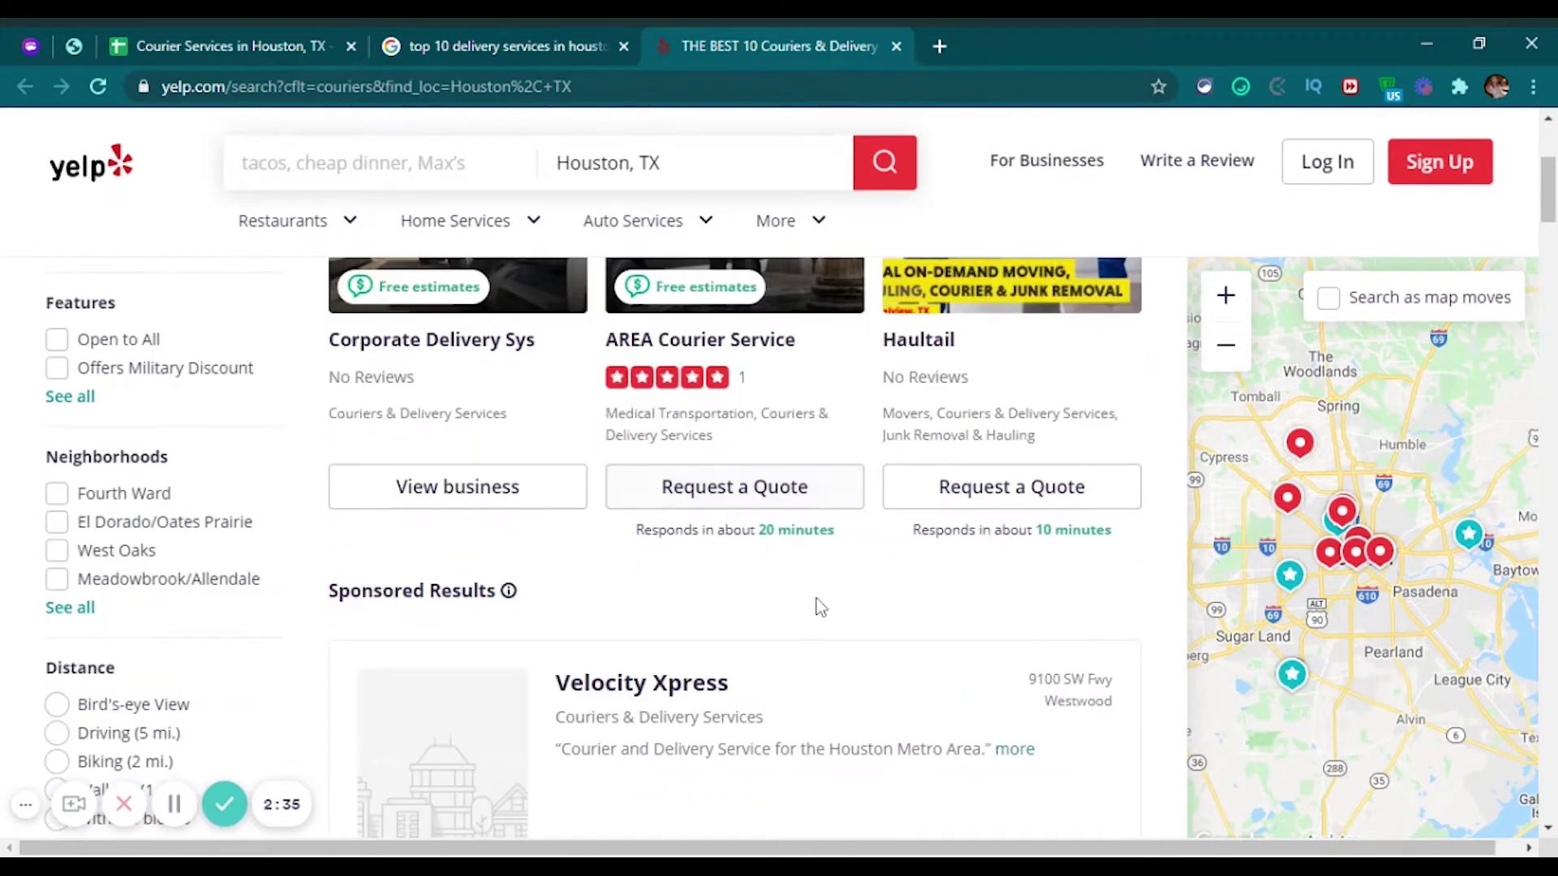
pyautogui.scroll(1, 821, 613)
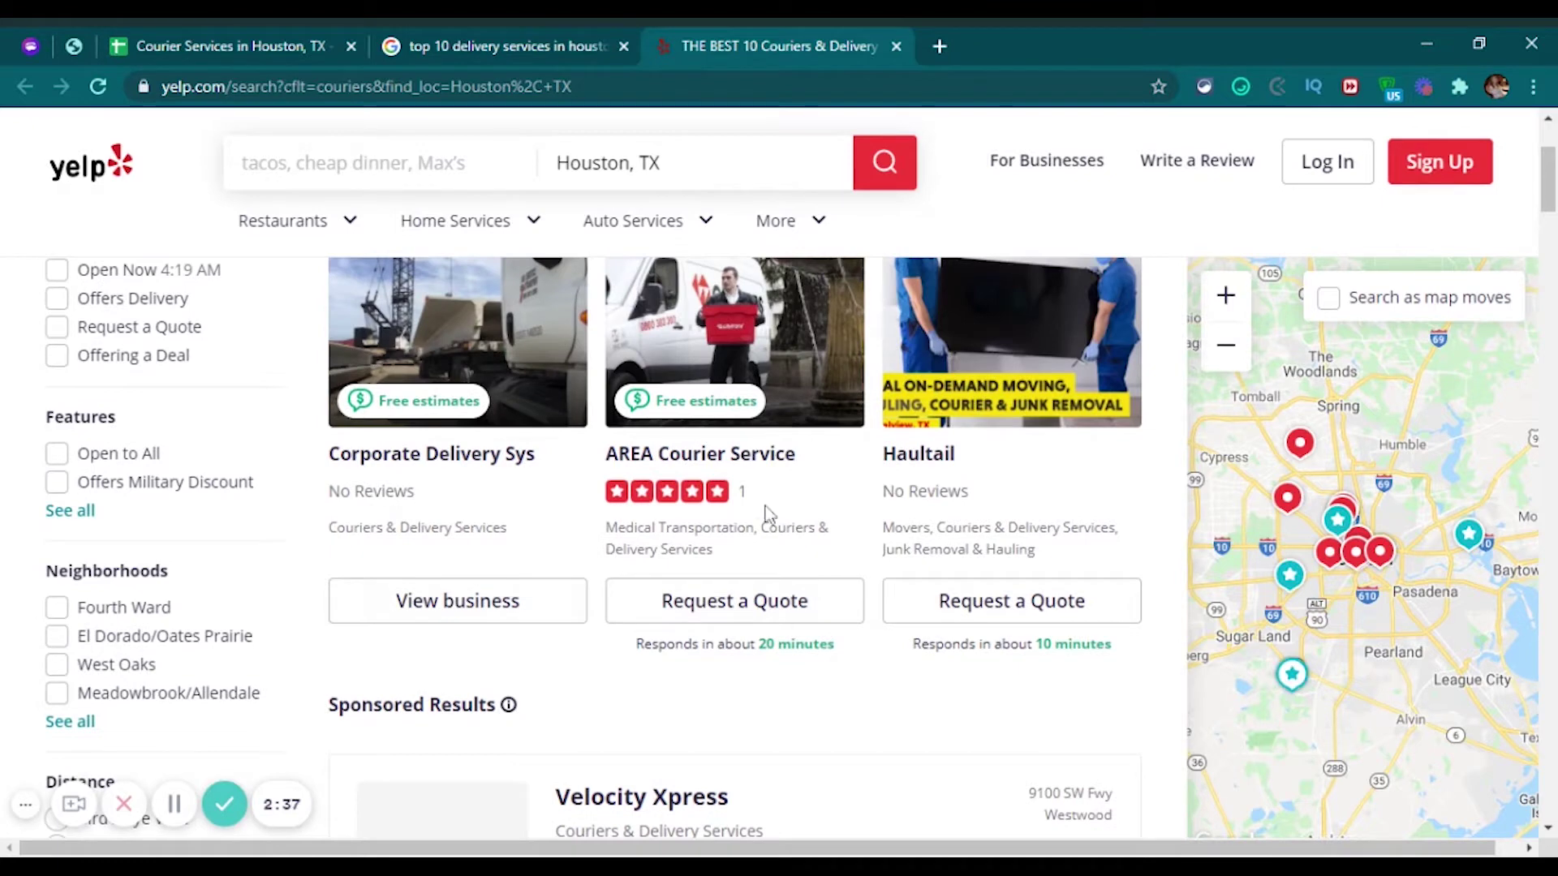
pyautogui.middleClick(698, 466)
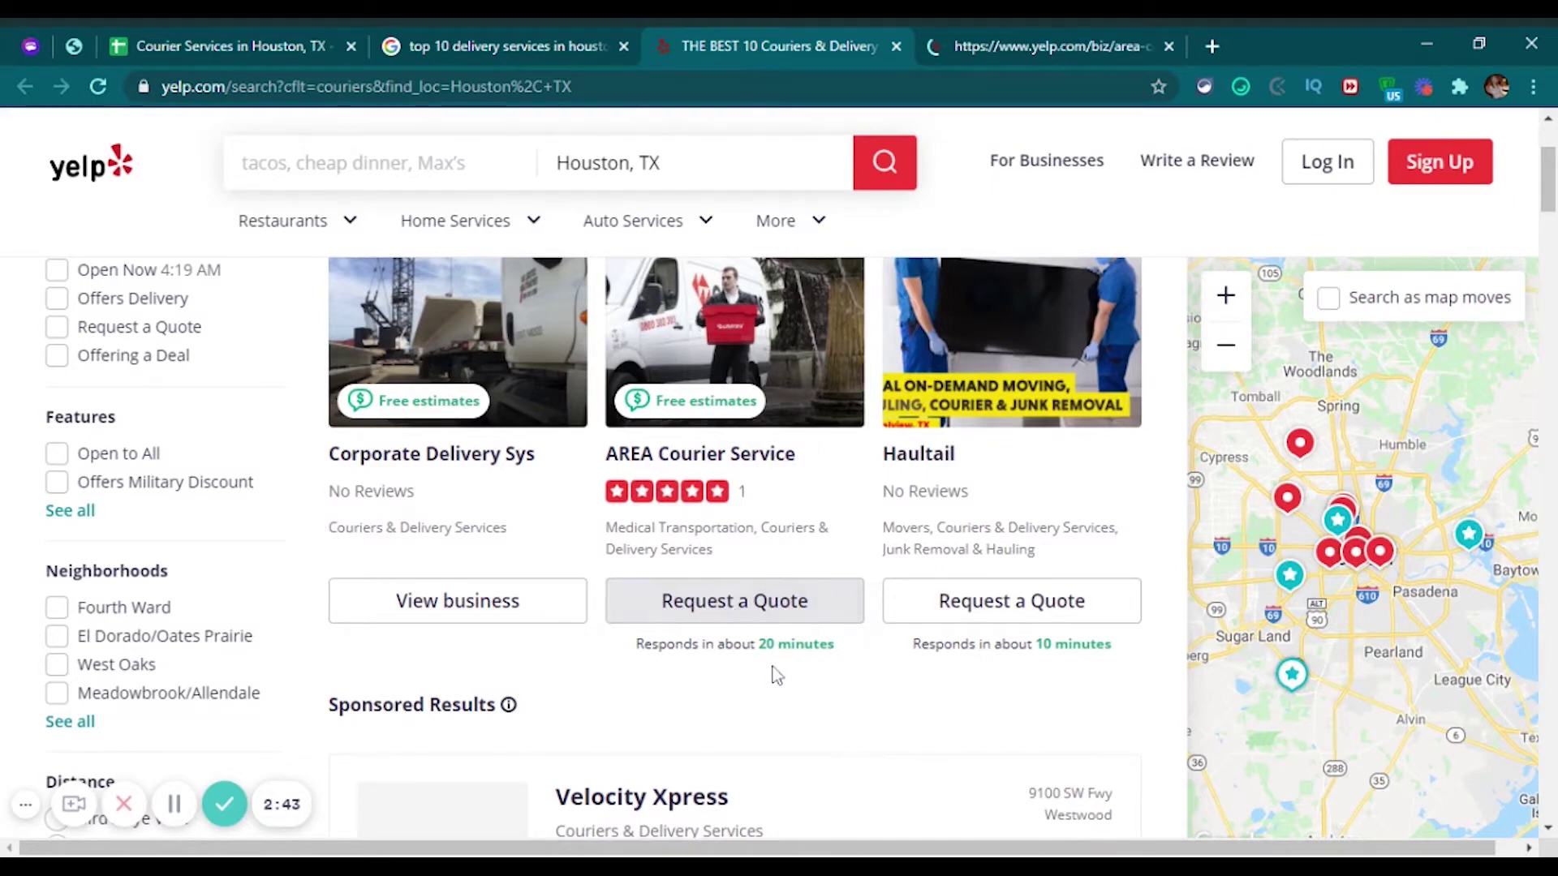
# Step: Open the Per The Mile listing from the sponsored Yelp results in a background tab
pyautogui.scroll(-6, 778, 678)
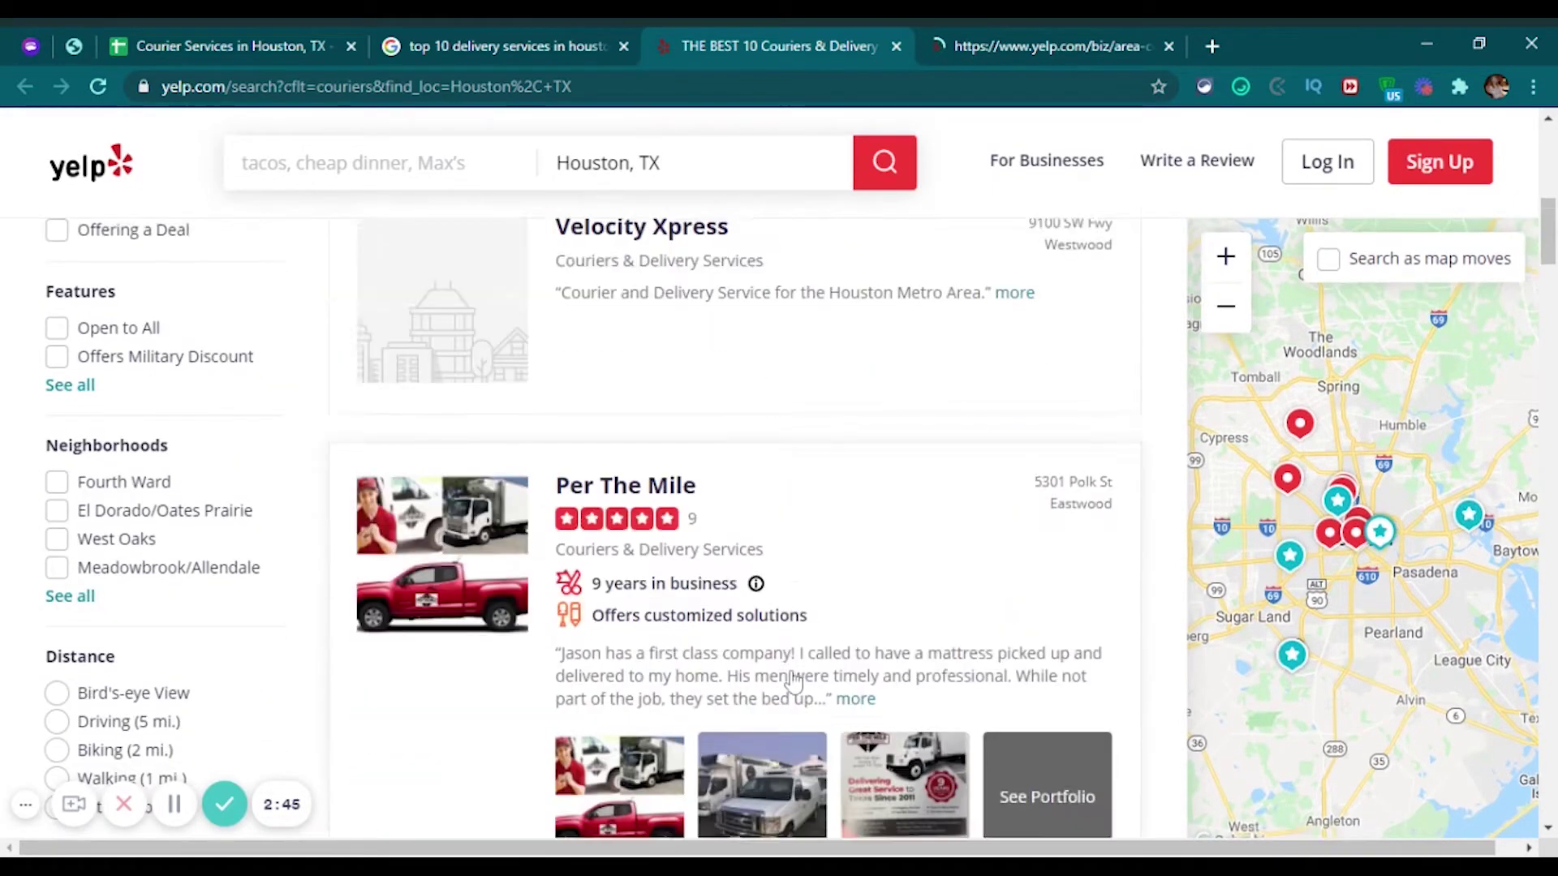
pyautogui.scroll(-1, 794, 681)
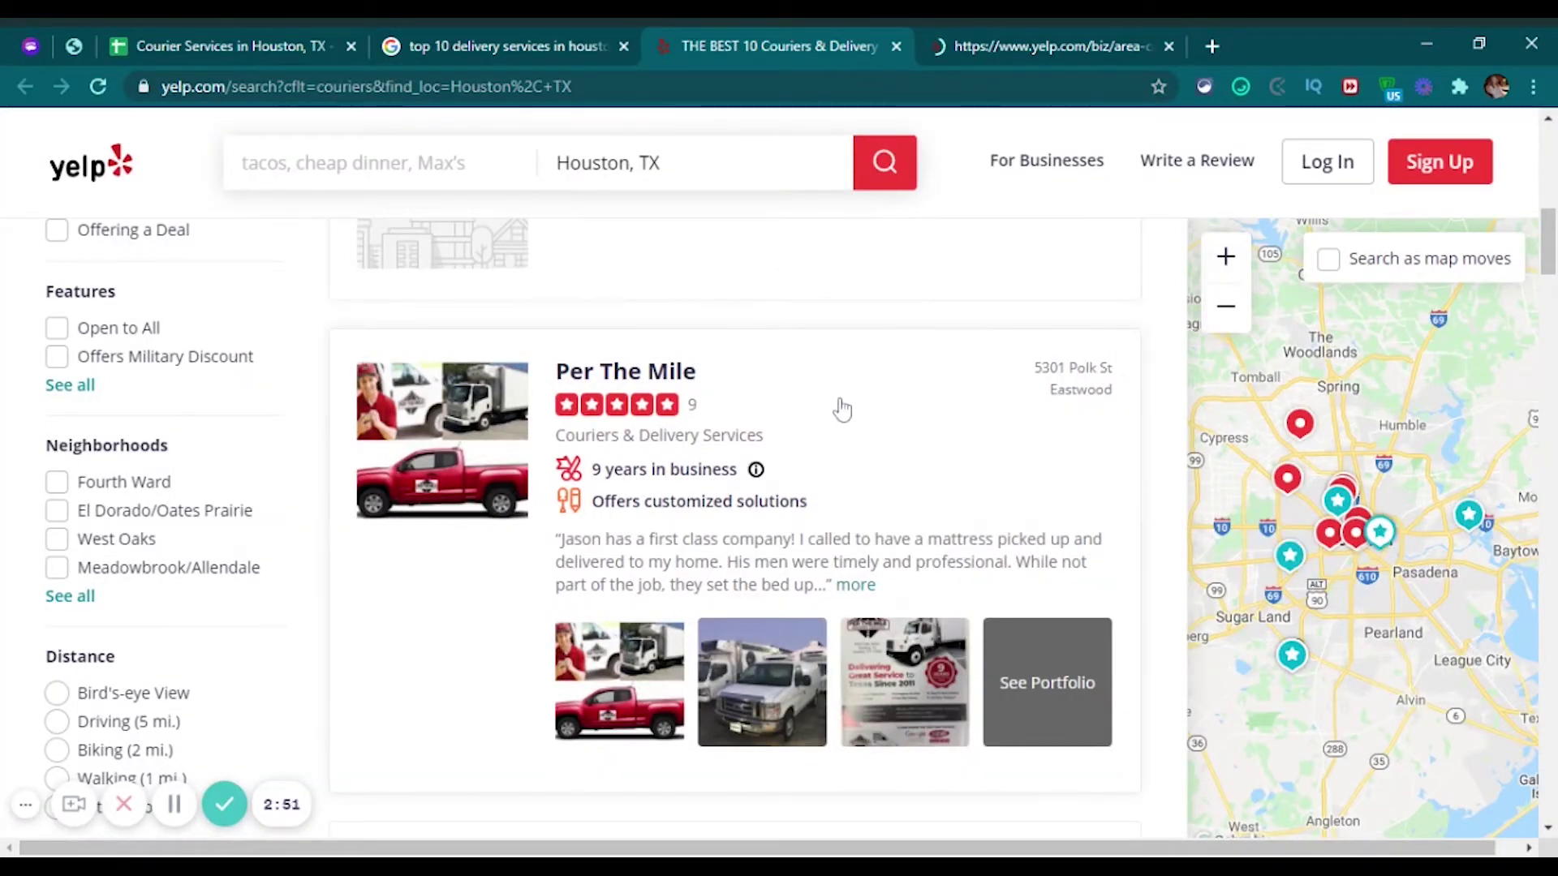
pyautogui.keyDown('ctrl'); pyautogui.click(614, 374); pyautogui.keyUp('ctrl')
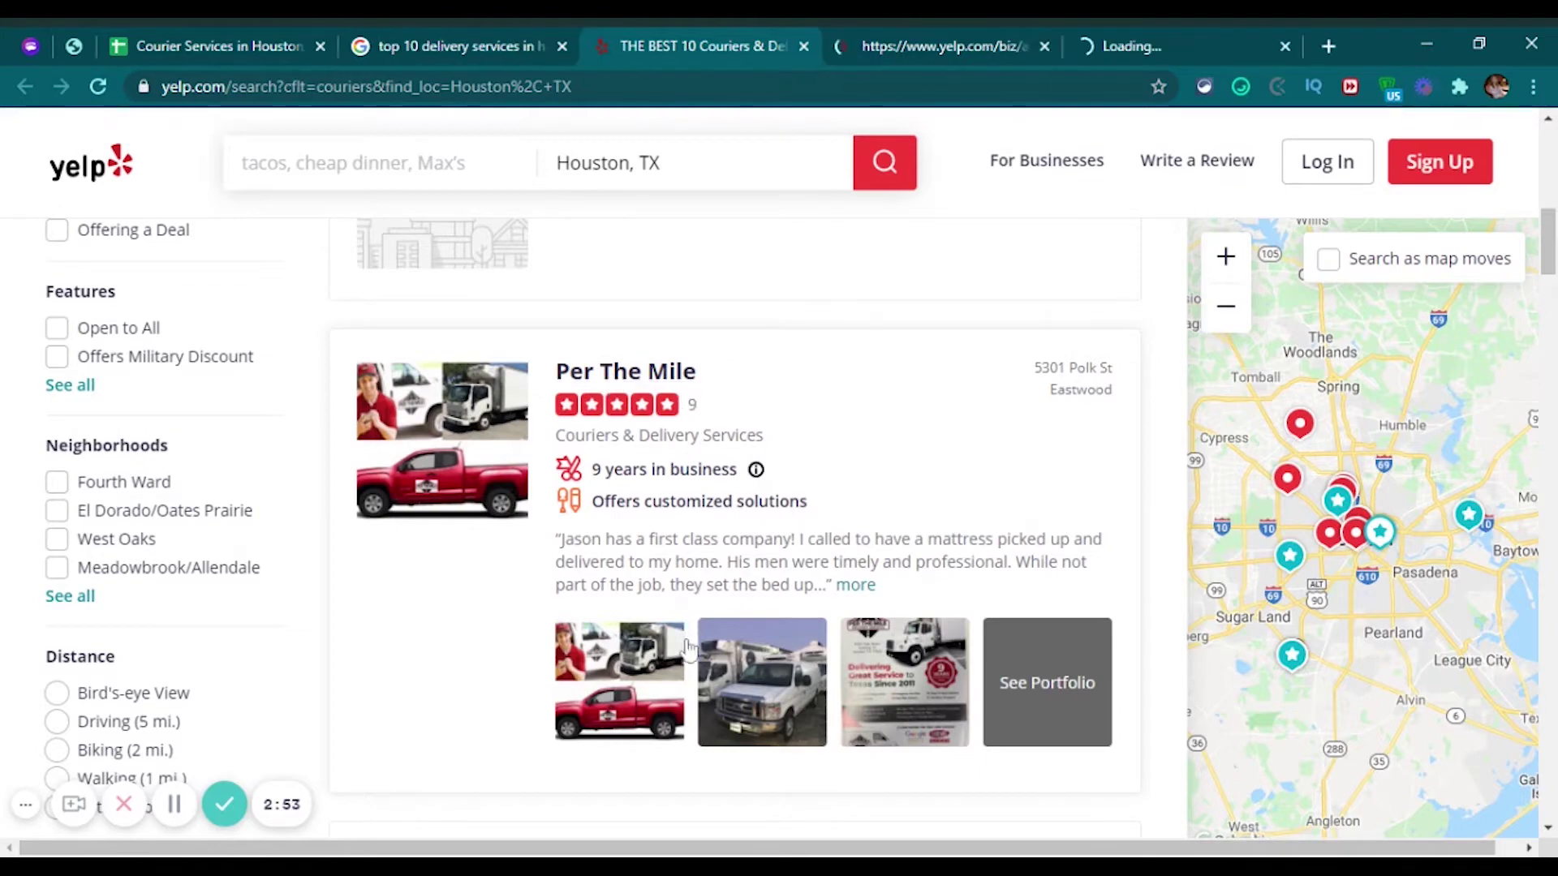
# Step: Go to the AREA Courier Service Yelp page and open the company's website, areacouriersvcs.com
pyautogui.hotkey('ctrl', 'Tab')
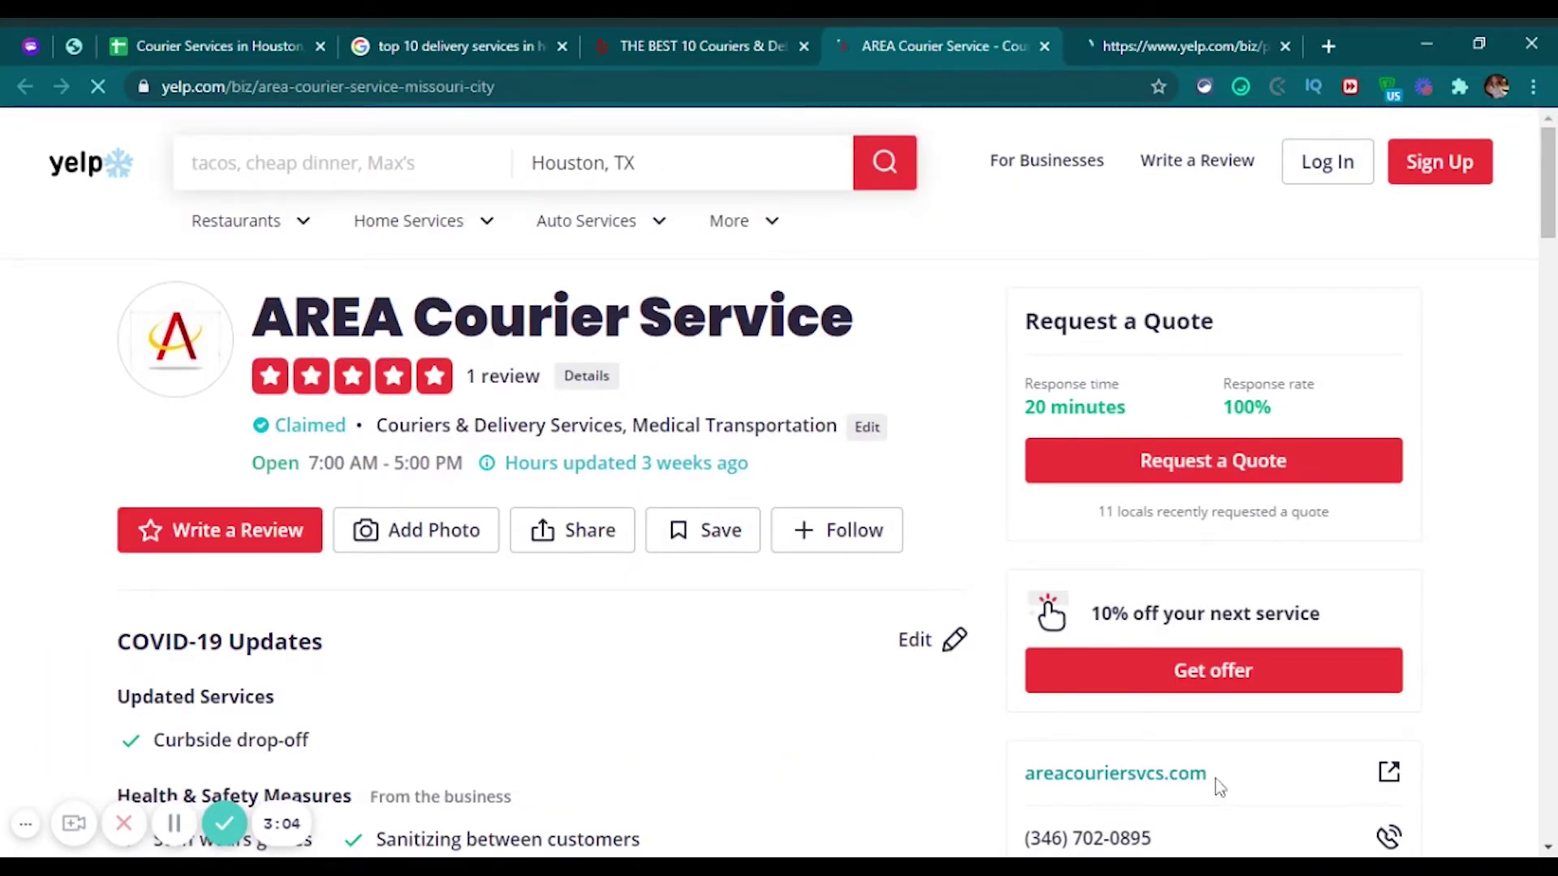
pyautogui.click(1084, 788)
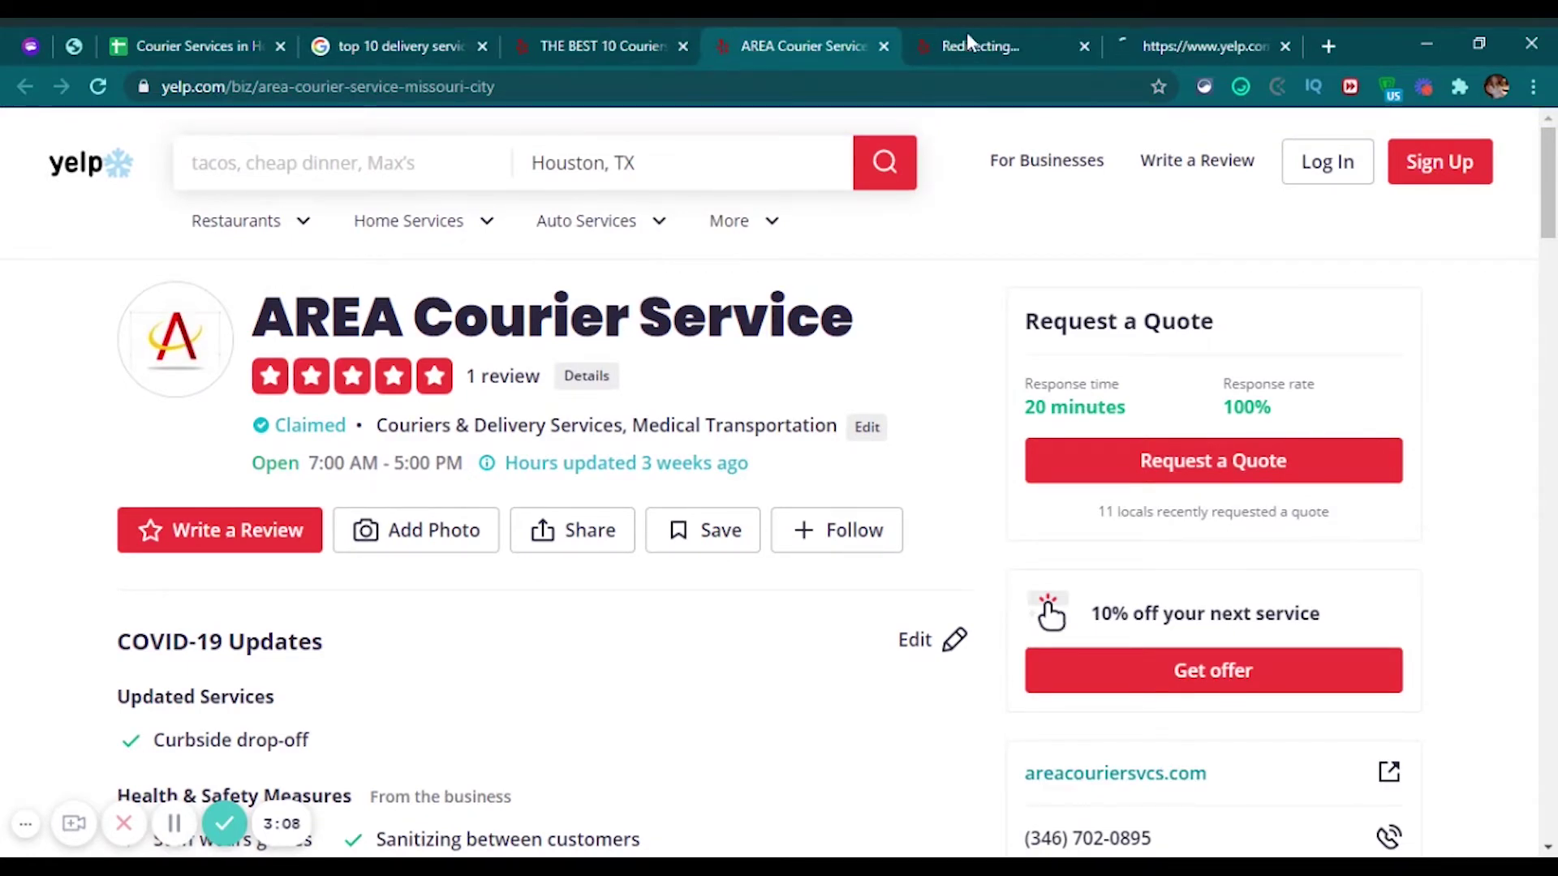
pyautogui.click(967, 36)
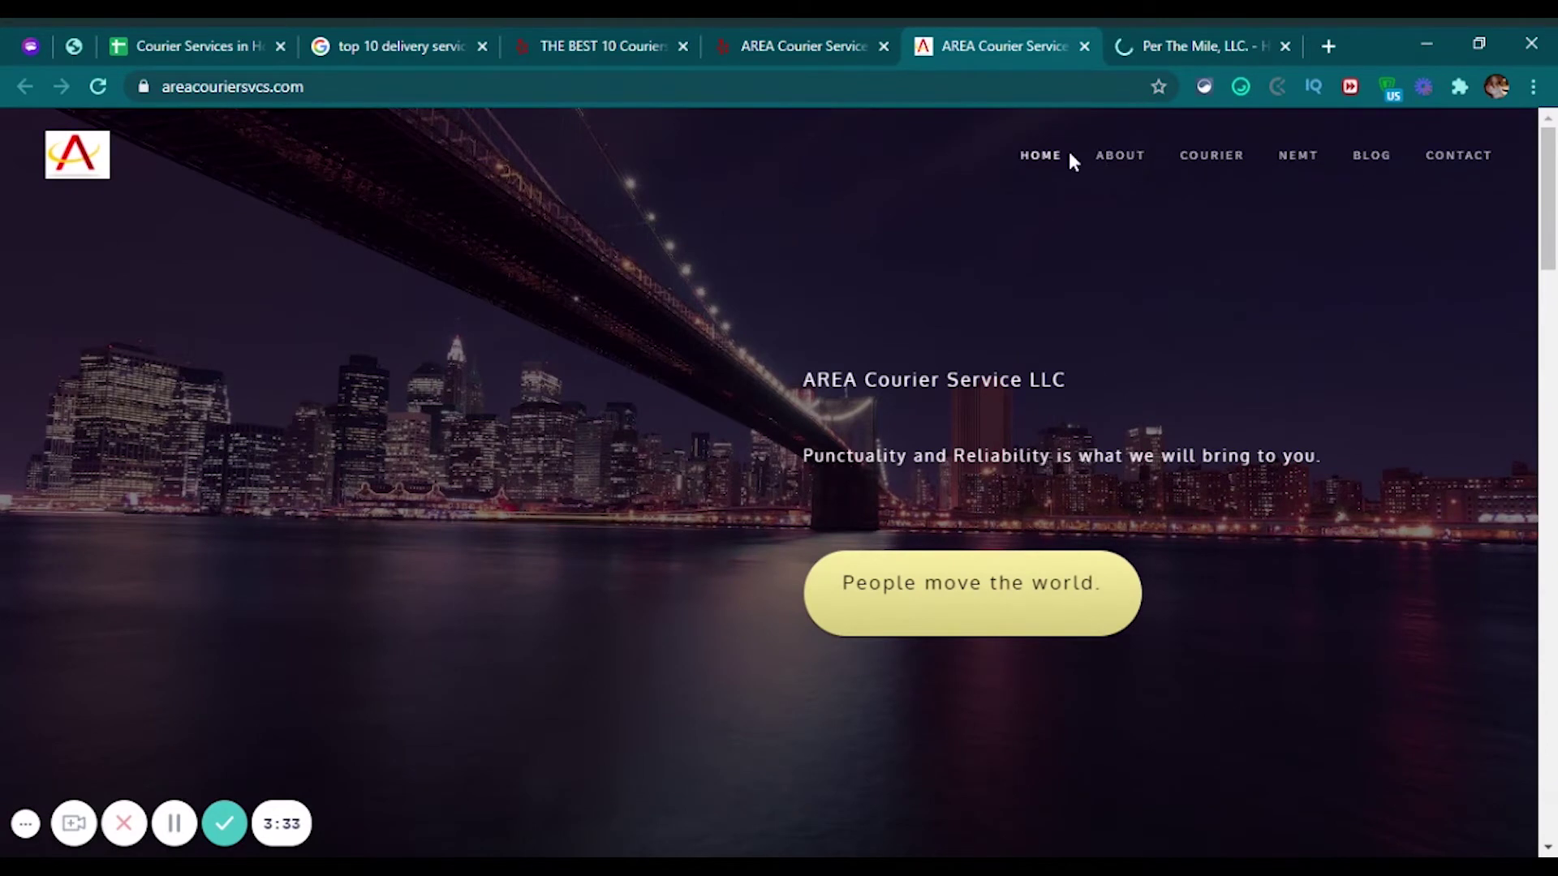
# Step: Open the Contact page of the AREA Courier Service site and examine the company's contact details
pyautogui.click(1457, 165)
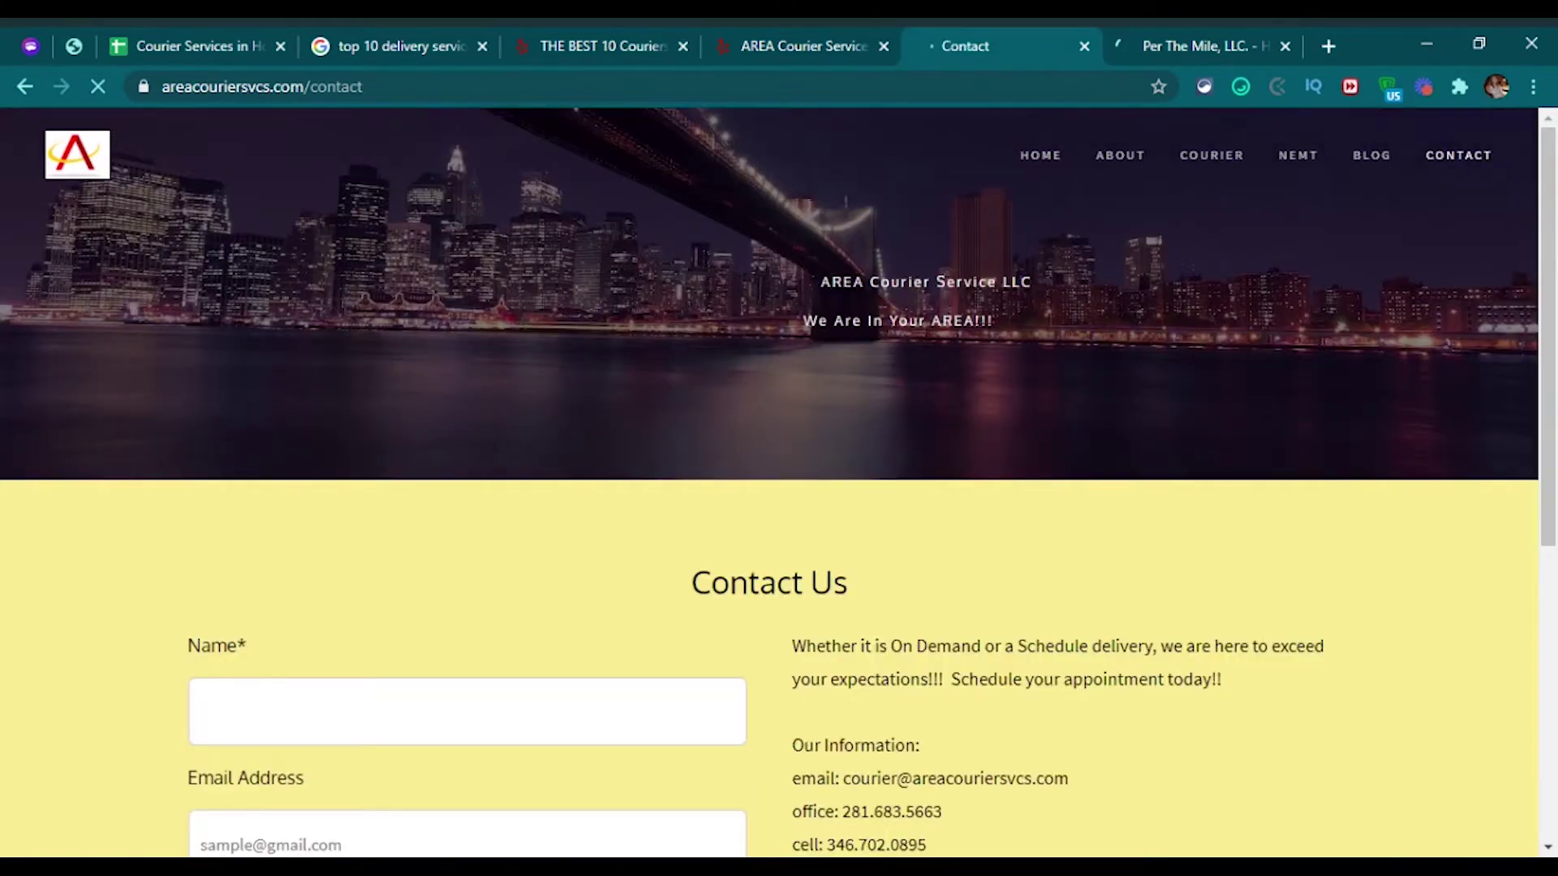
pyautogui.scroll(-3, 966, 564)
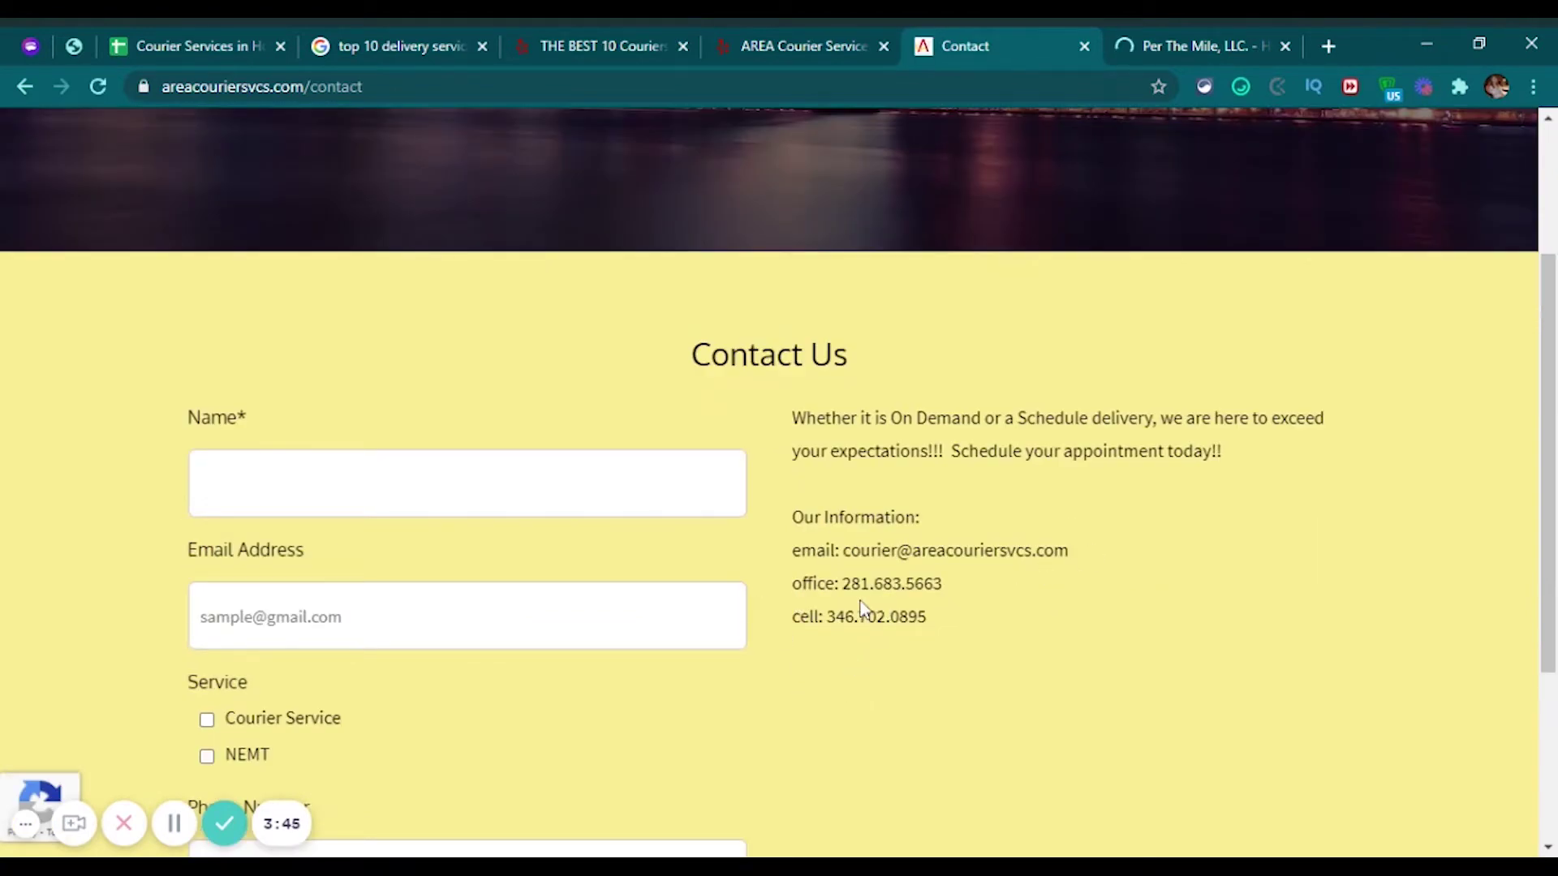
pyautogui.scroll(-4, 718, 688)
pyautogui.scroll(5, 844, 664)
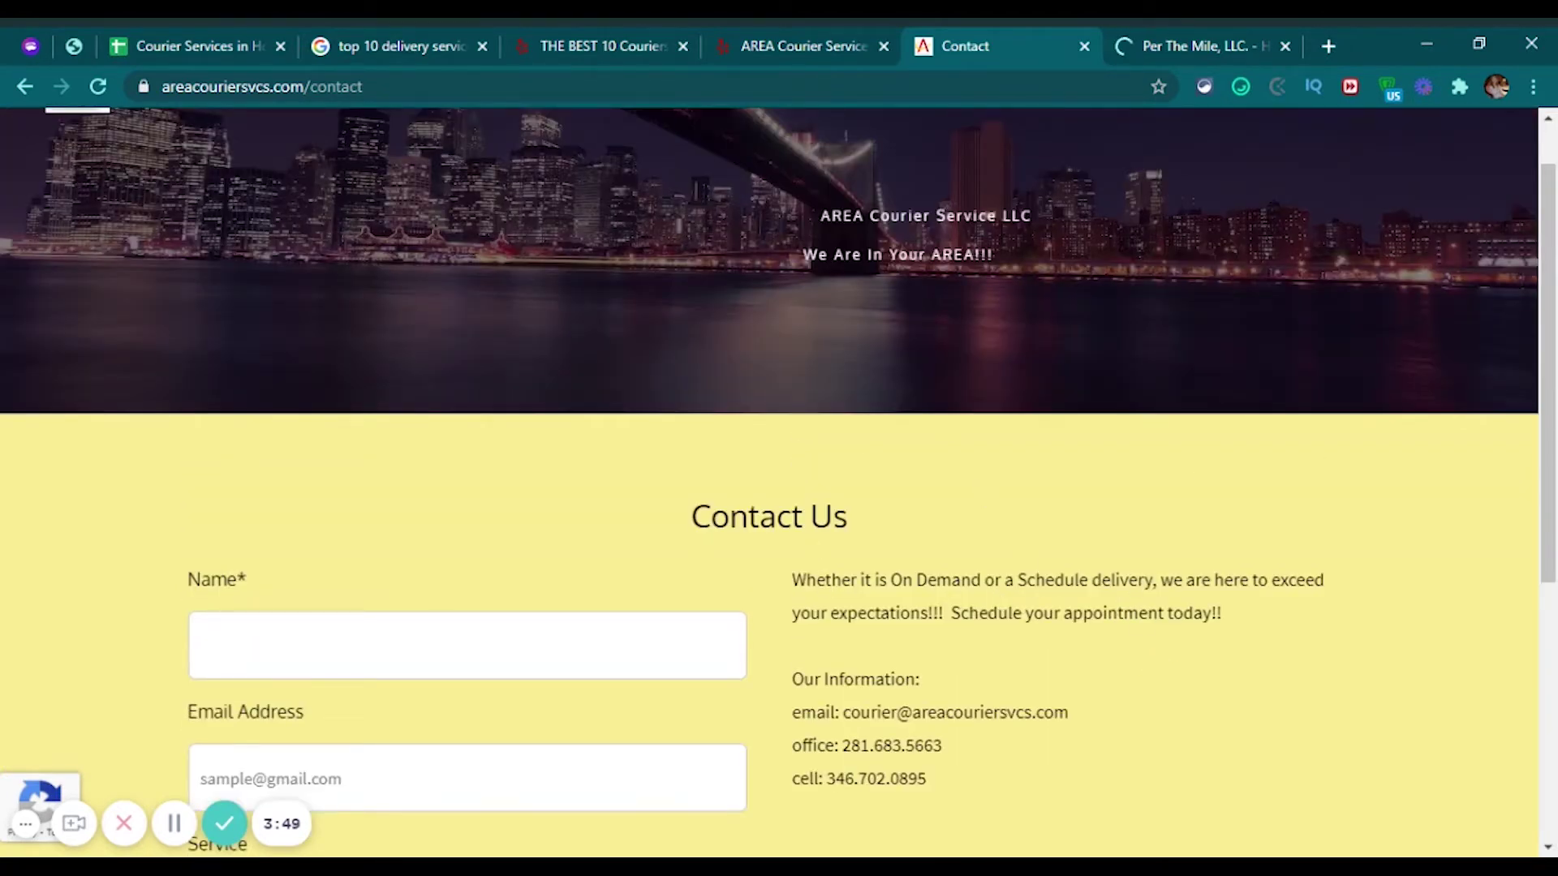
# Step: Switch to the Per The Mile website and look through its home page for services and rate information
pyautogui.click(1183, 42)
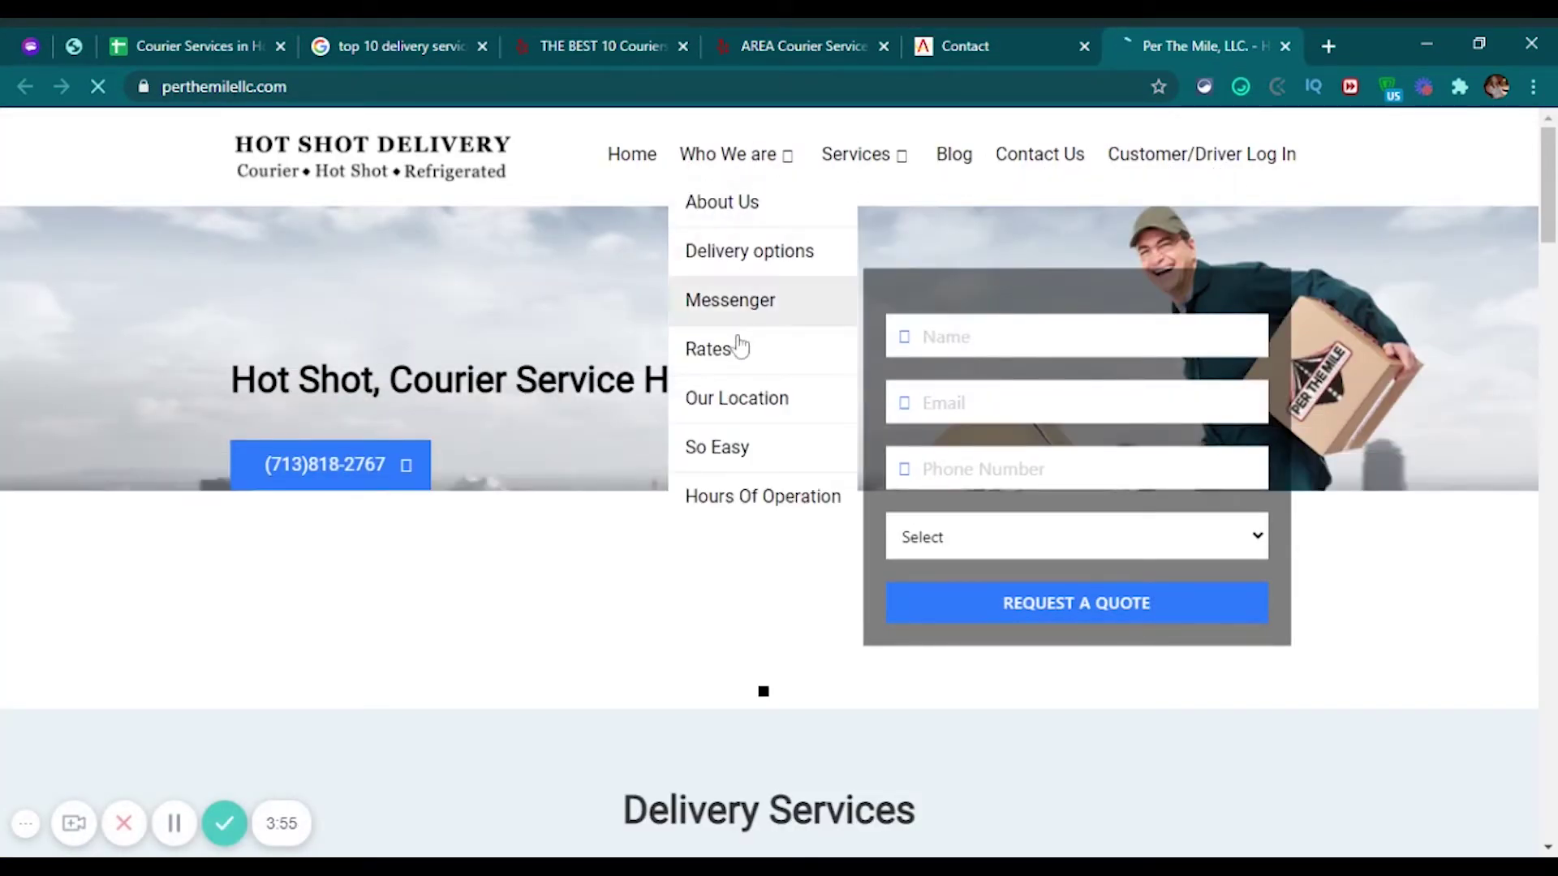
pyautogui.scroll(-3, 192, 577)
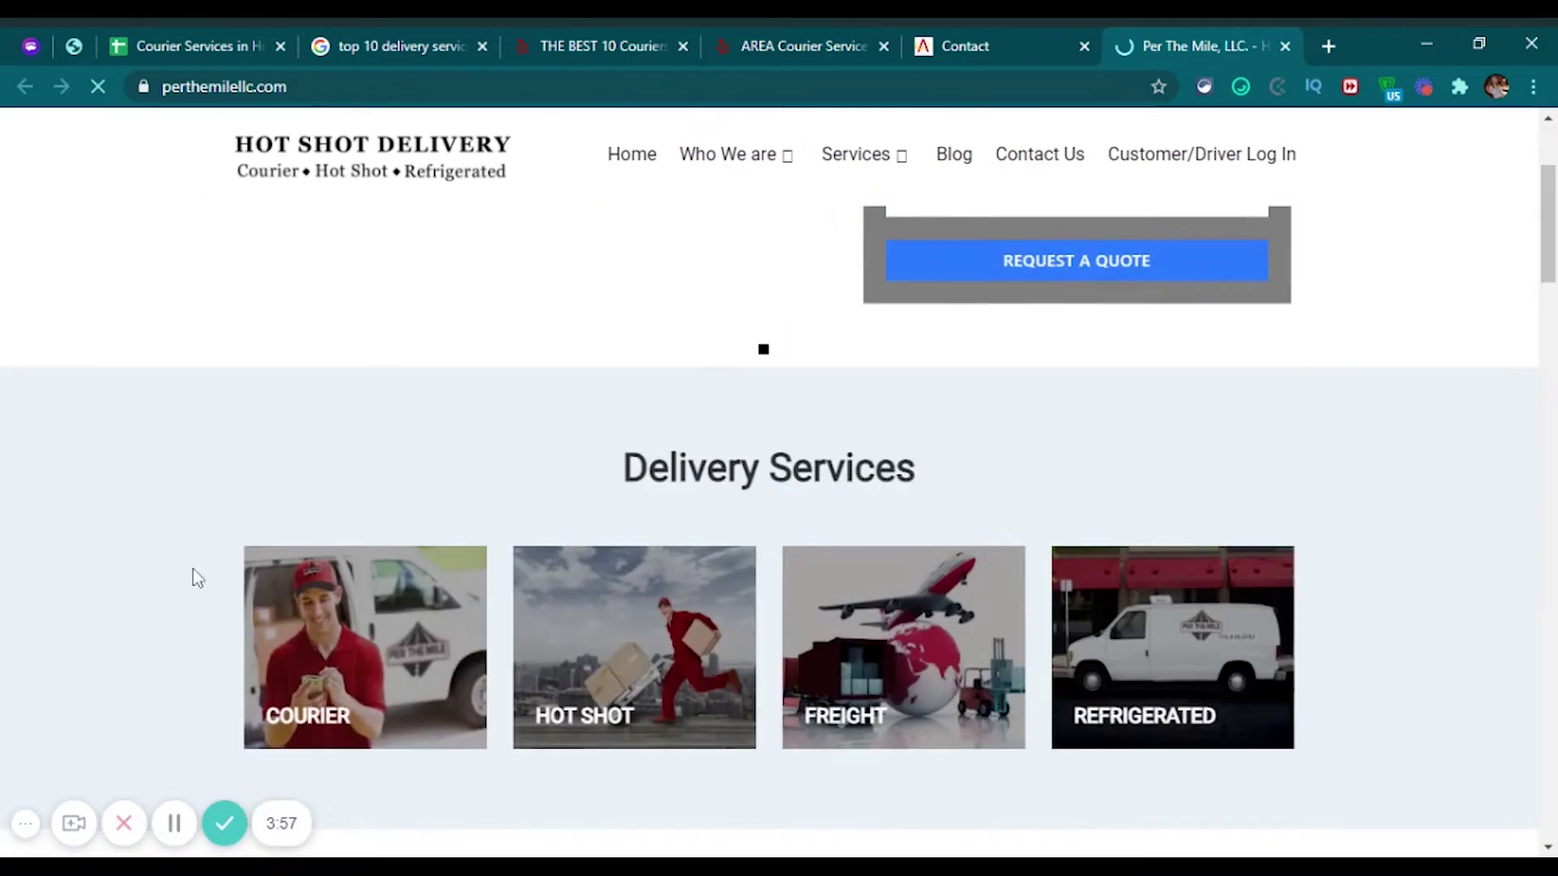
pyautogui.scroll(-3, 159, 574)
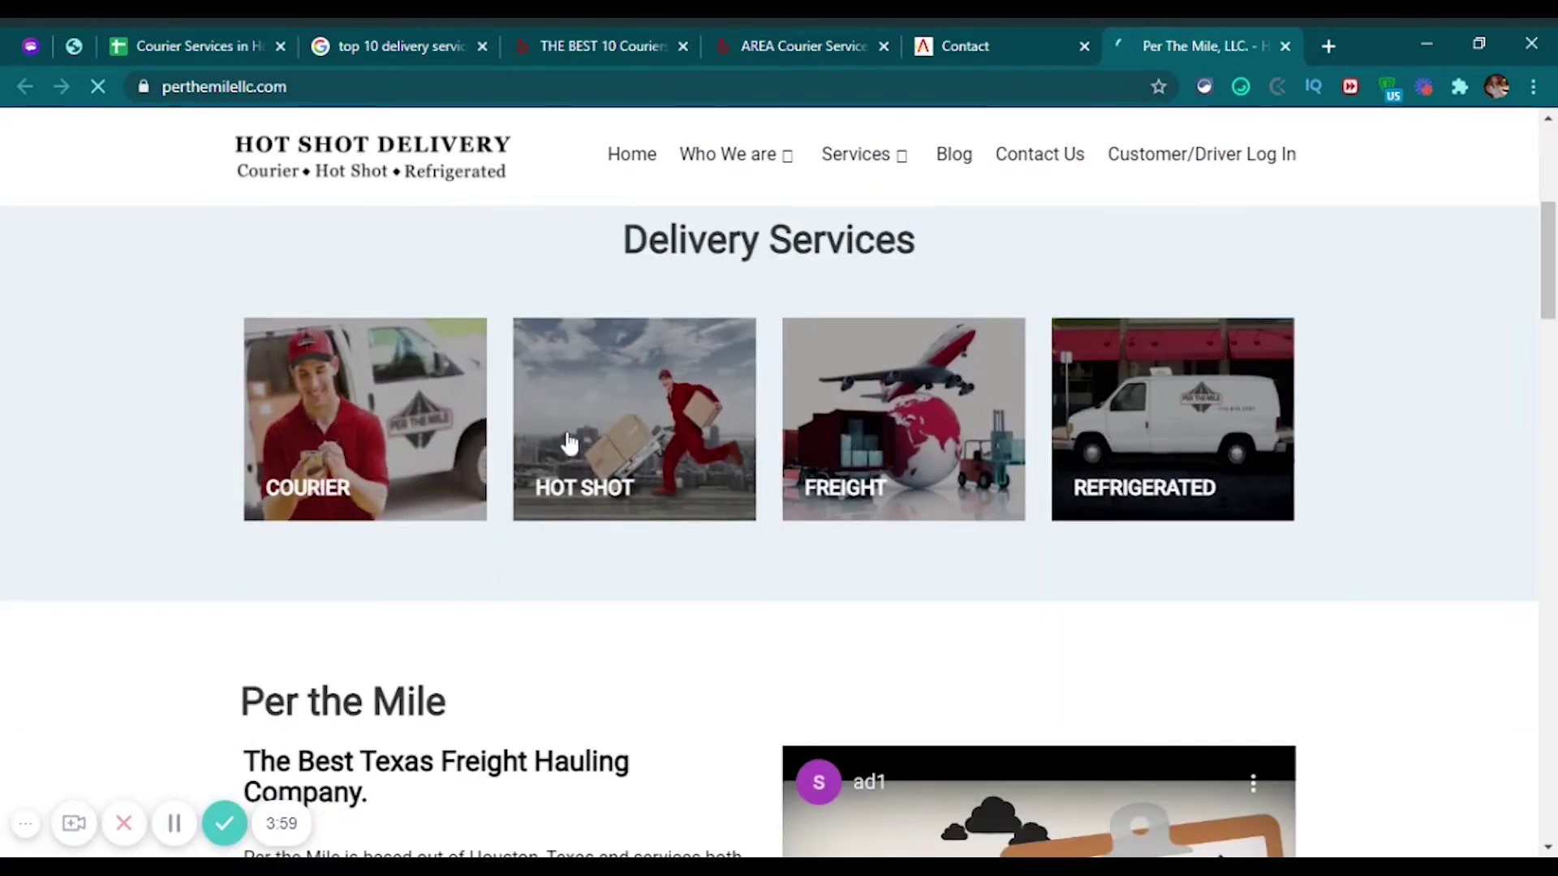
pyautogui.scroll(-1, 469, 618)
pyautogui.scroll(-6, 473, 618)
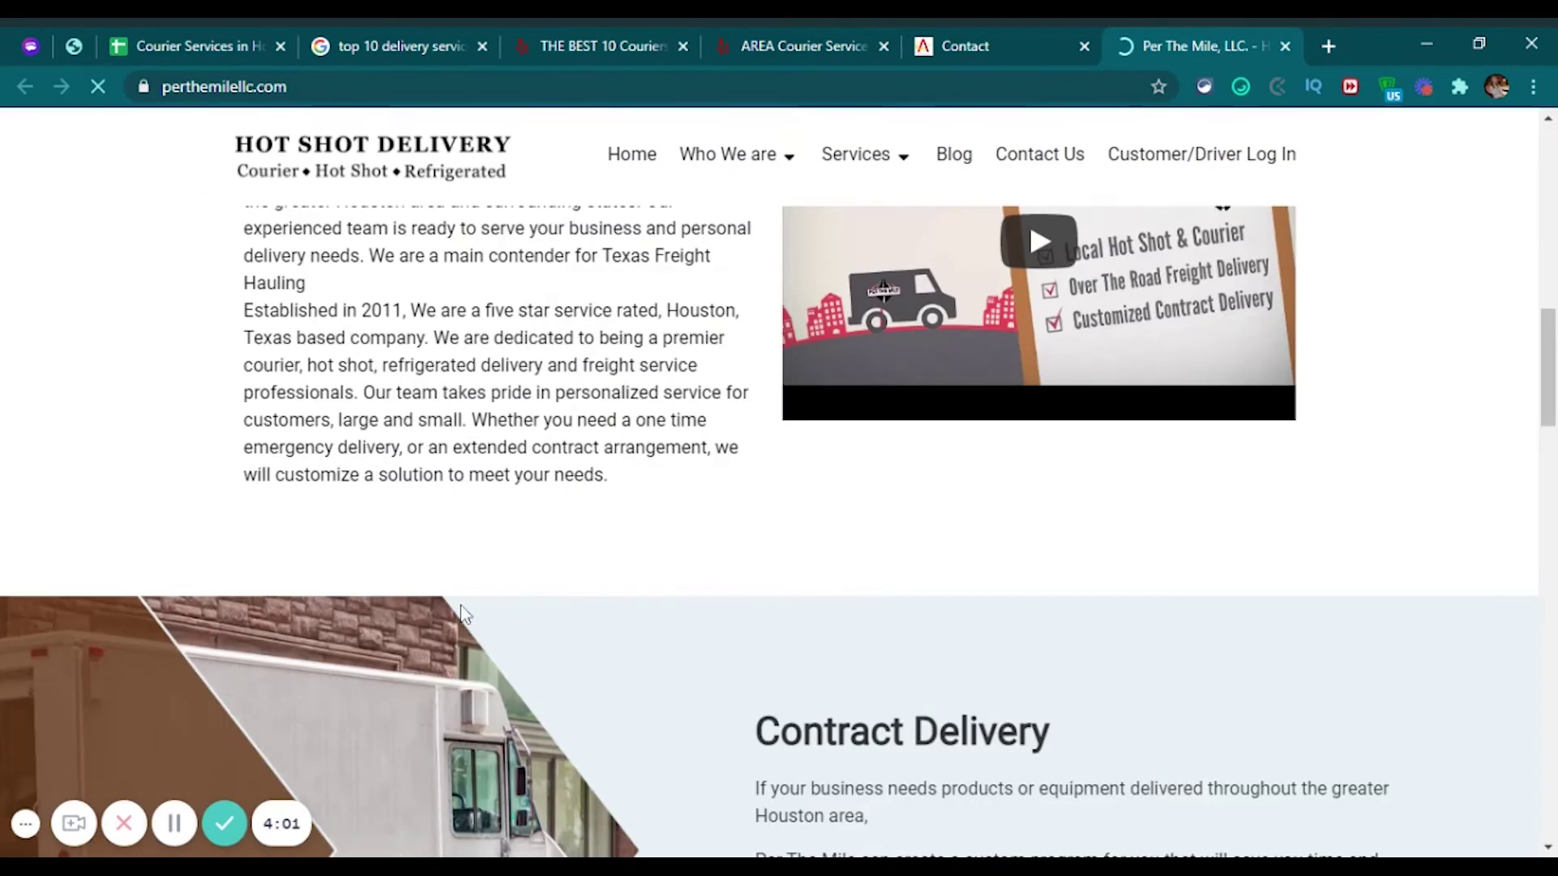
pyautogui.scroll(-2, 475, 615)
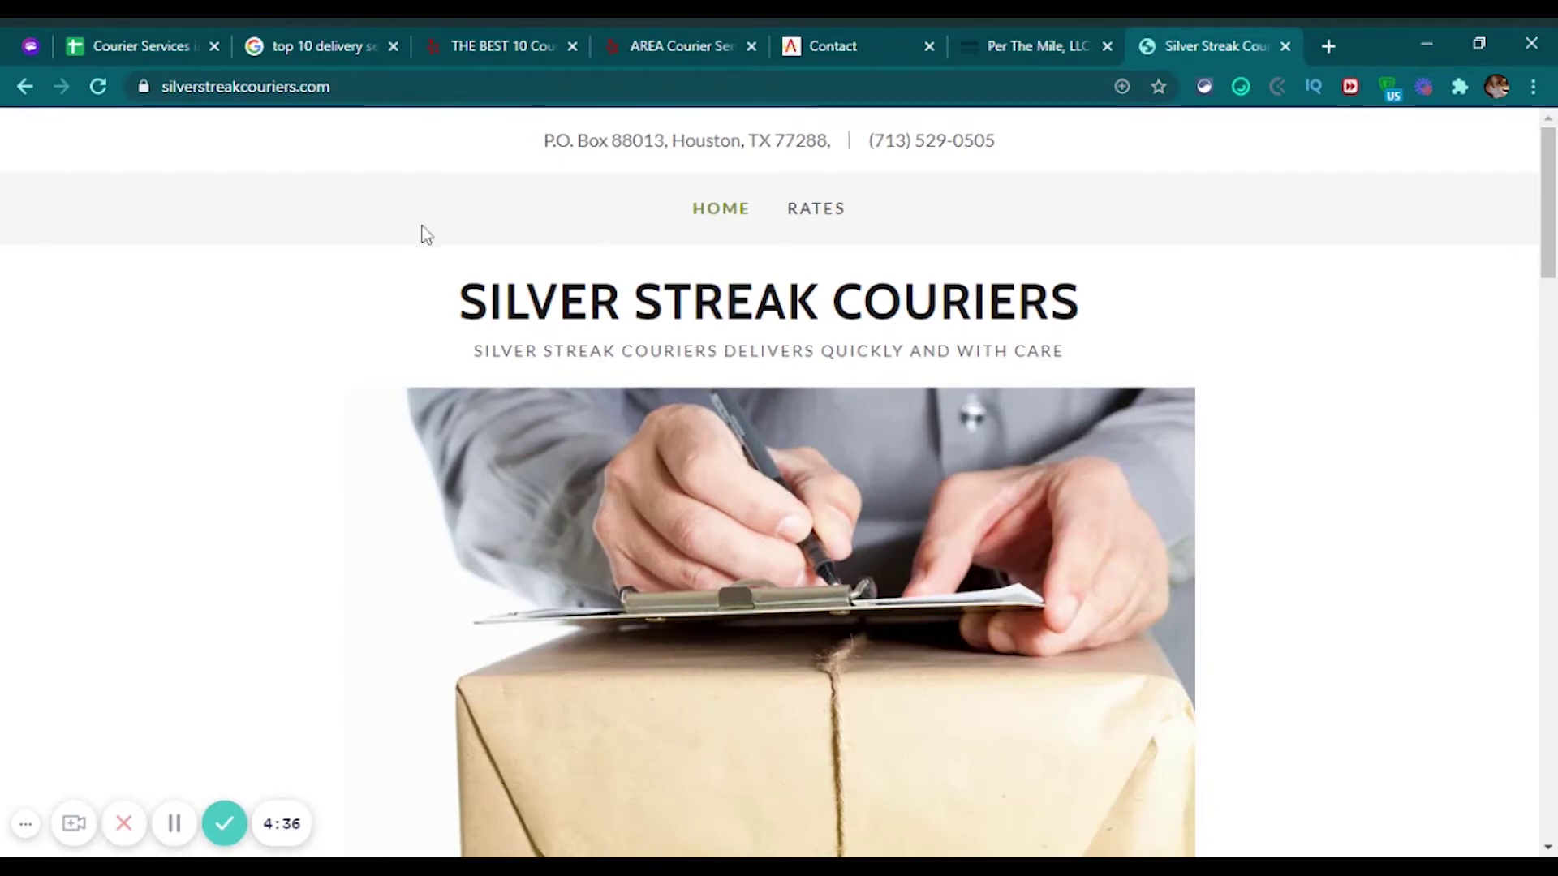
# Step: Open the Rates page of the Silver Streak Couriers website and examine the Inside Loop 610 and mileage rates
pyautogui.moveTo(1548, 203)
pyautogui.mouseDown()
pyautogui.moveTo(1509, 393)
pyautogui.moveTo(1545, 465)
pyautogui.moveTo(1549, 625)
pyautogui.moveTo(1547, 180)
pyautogui.mouseUp()
pyautogui.click(824, 219)
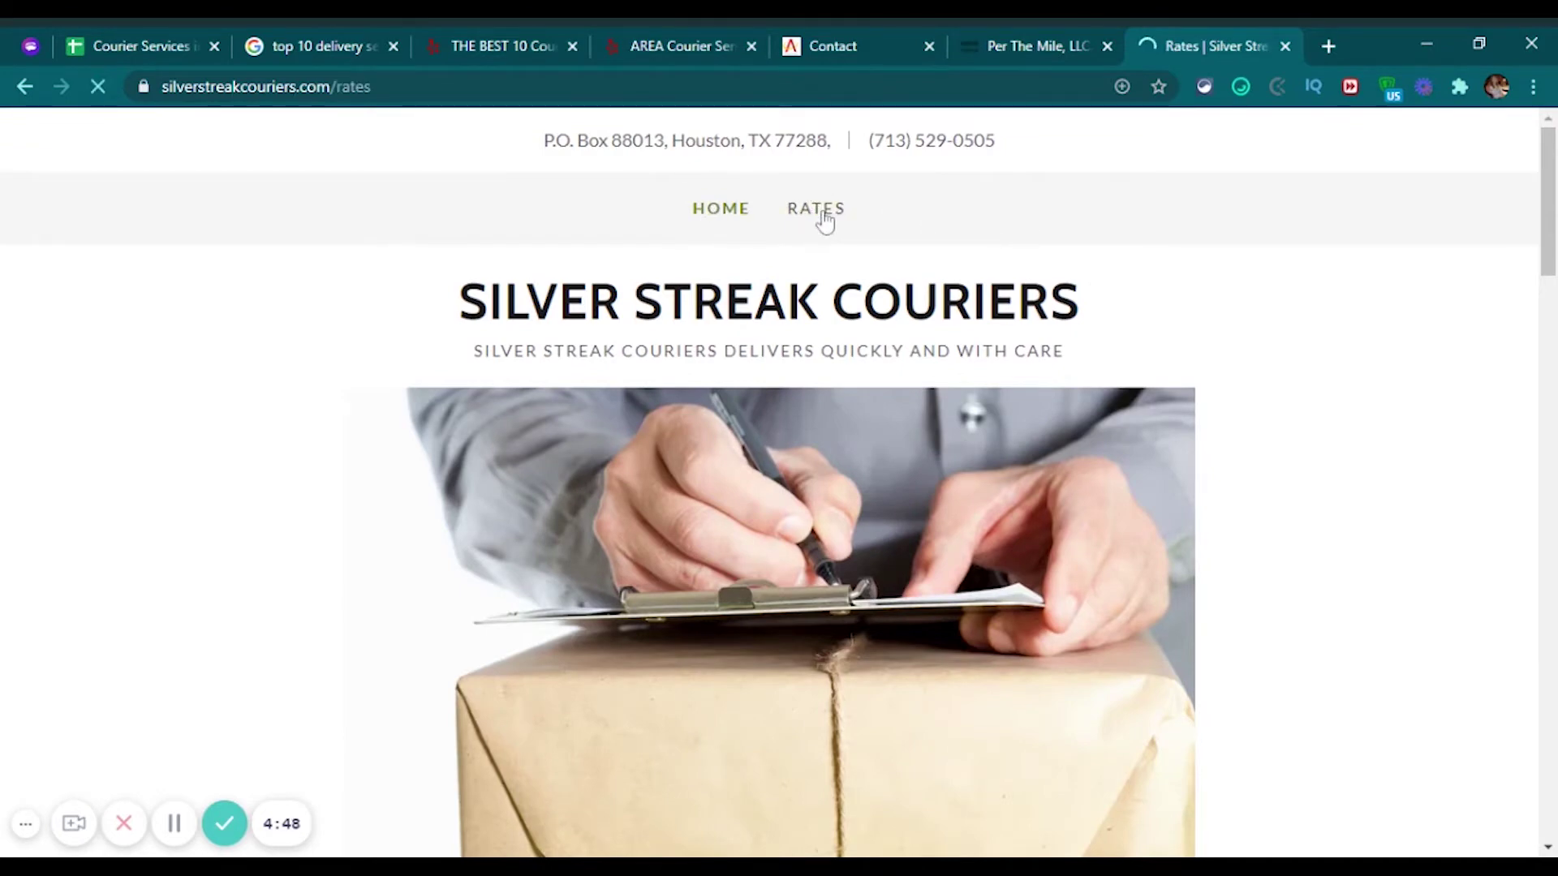
pyautogui.scroll(-1, 909, 361)
pyautogui.scroll(-1, 672, 374)
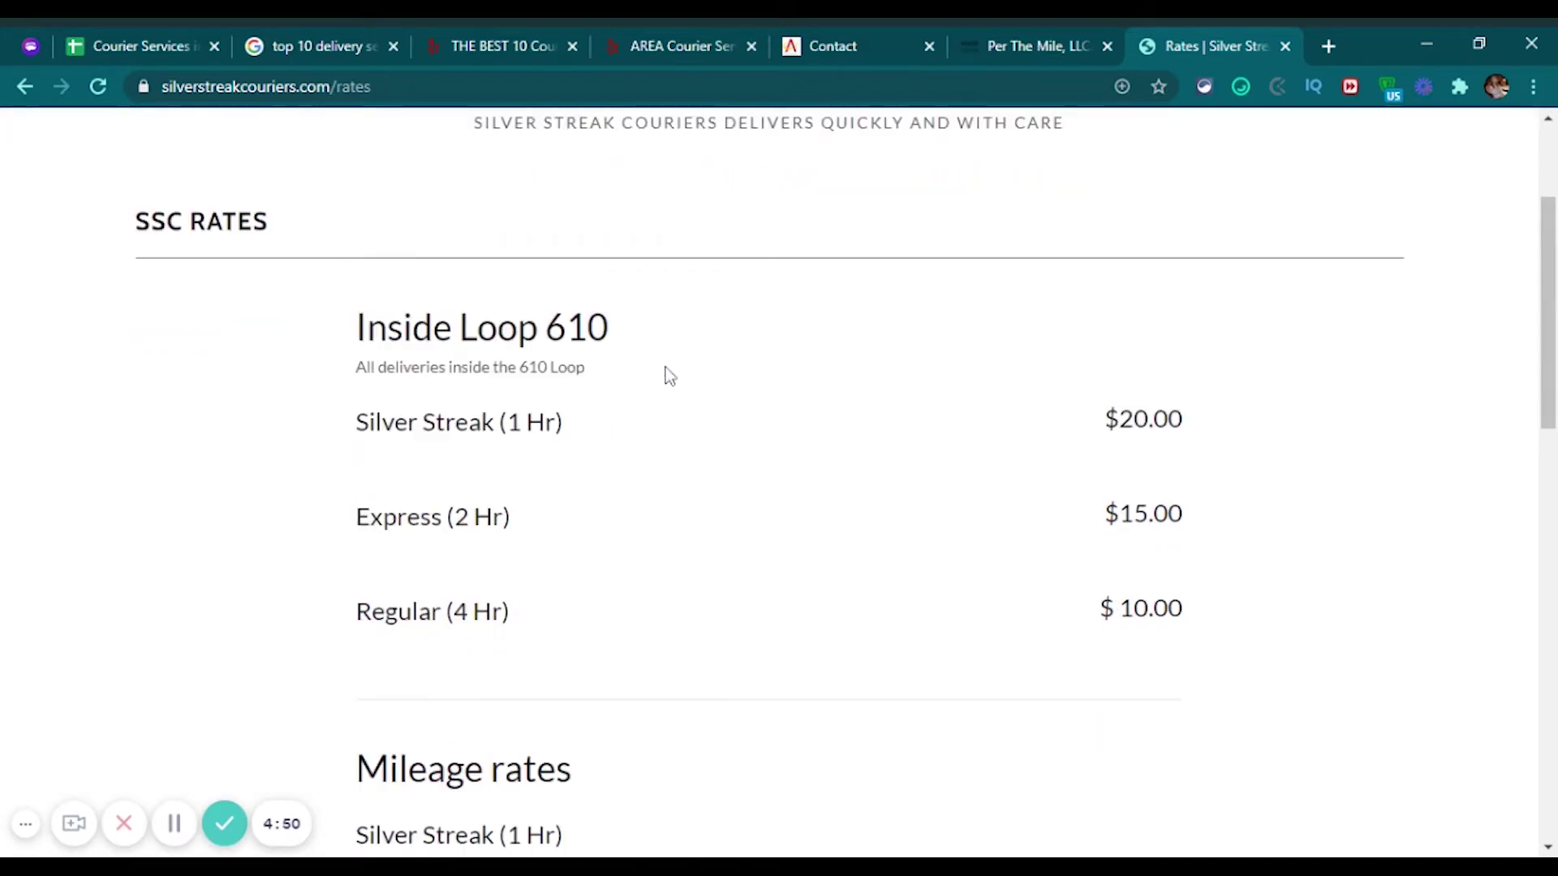
pyautogui.scroll(-1, 1019, 296)
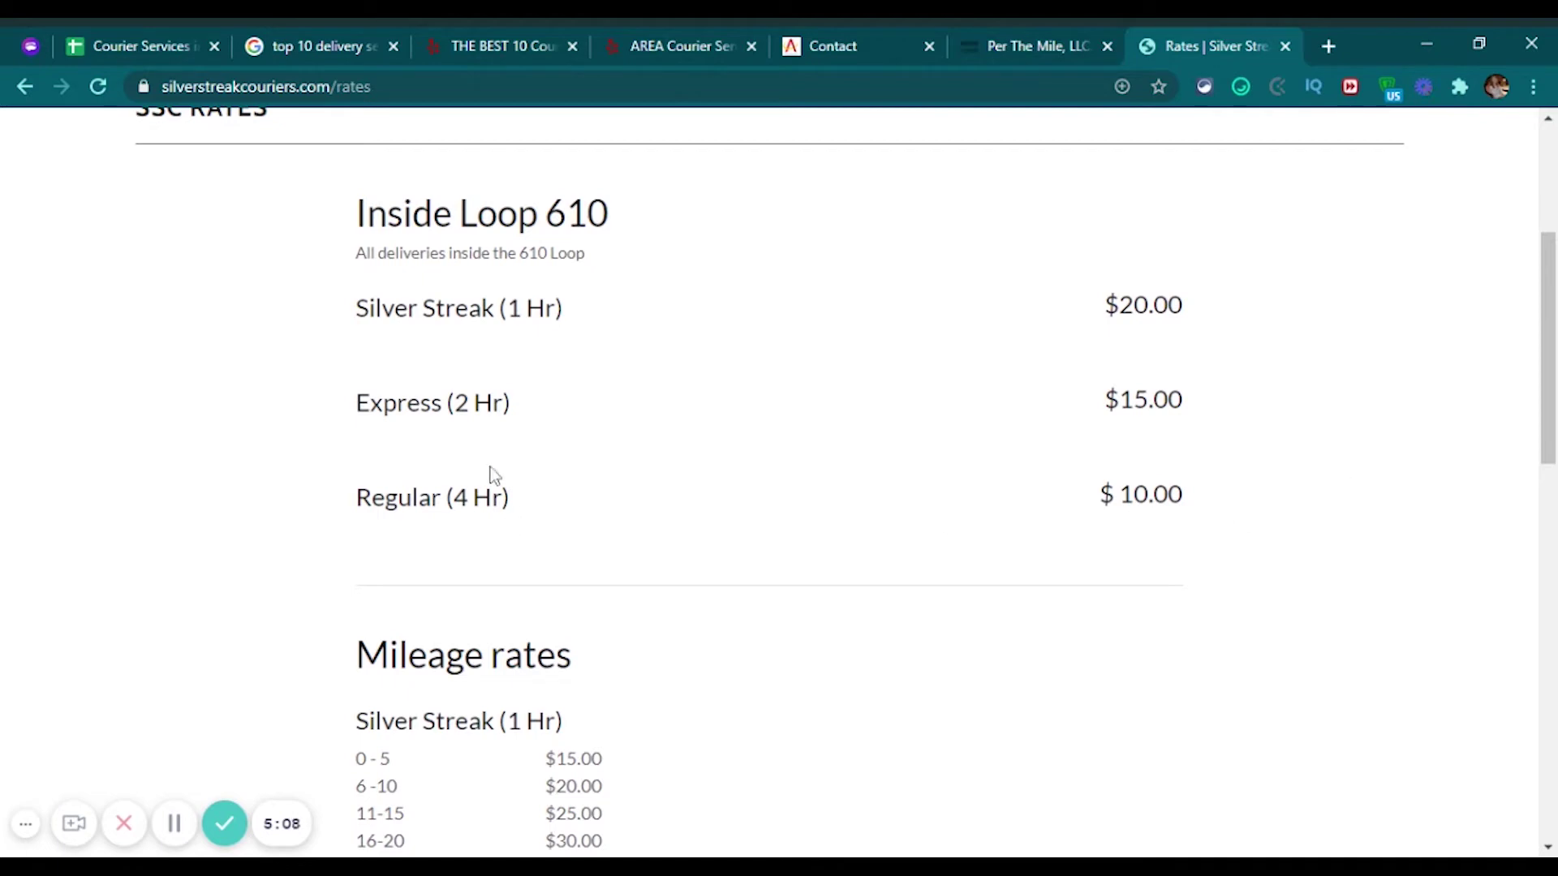
# Step: Return to the Courier Services in Houston, TX spreadsheet and select the entire Silver Streak Couriers row
pyautogui.click(108, 41)
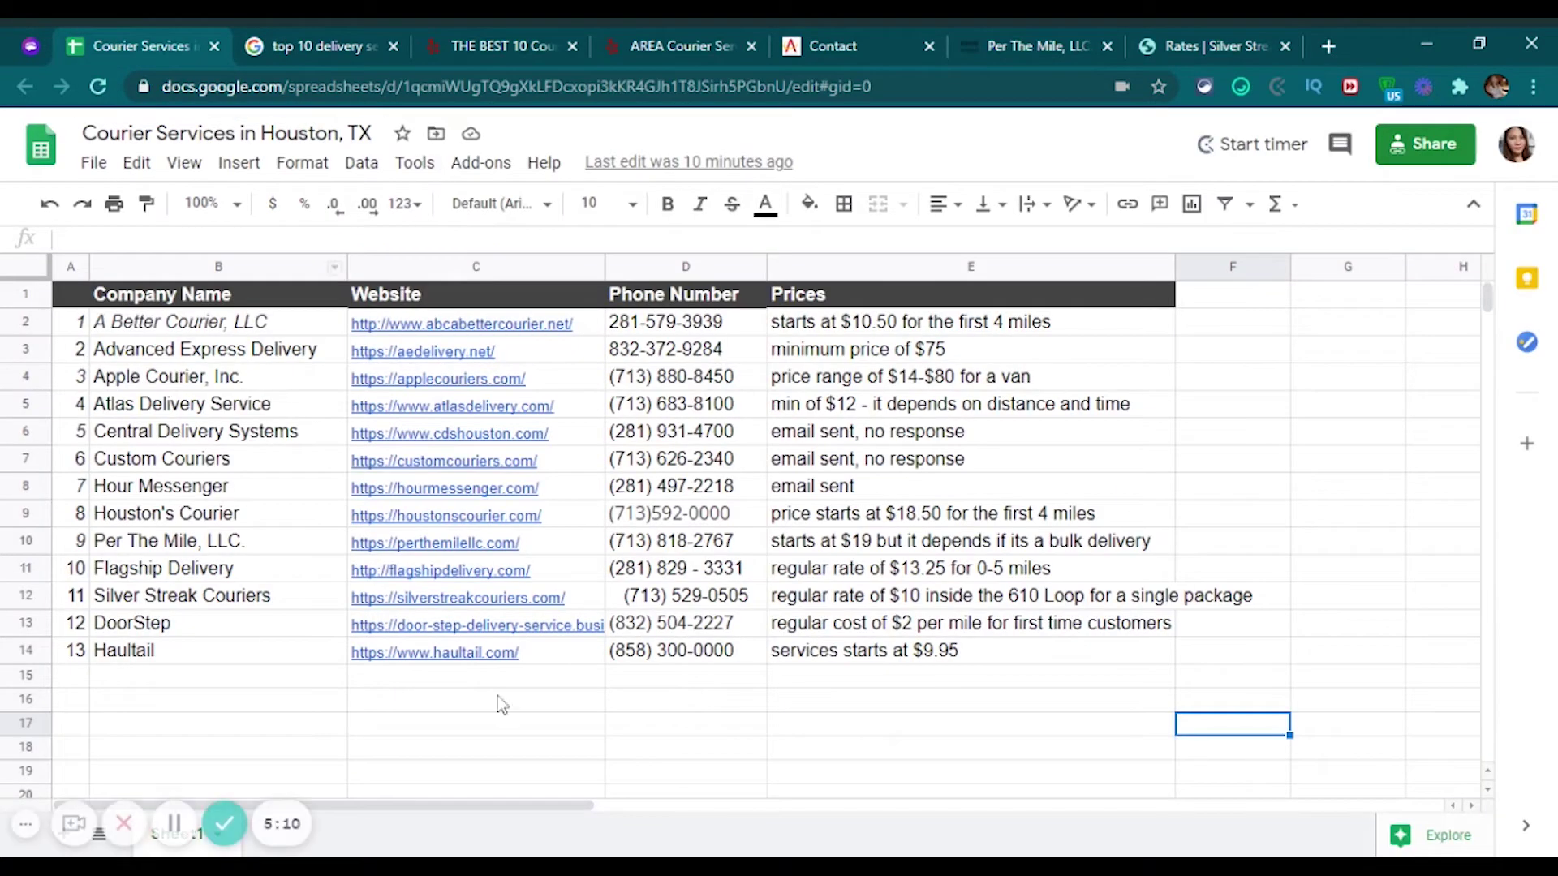
pyautogui.click(144, 606)
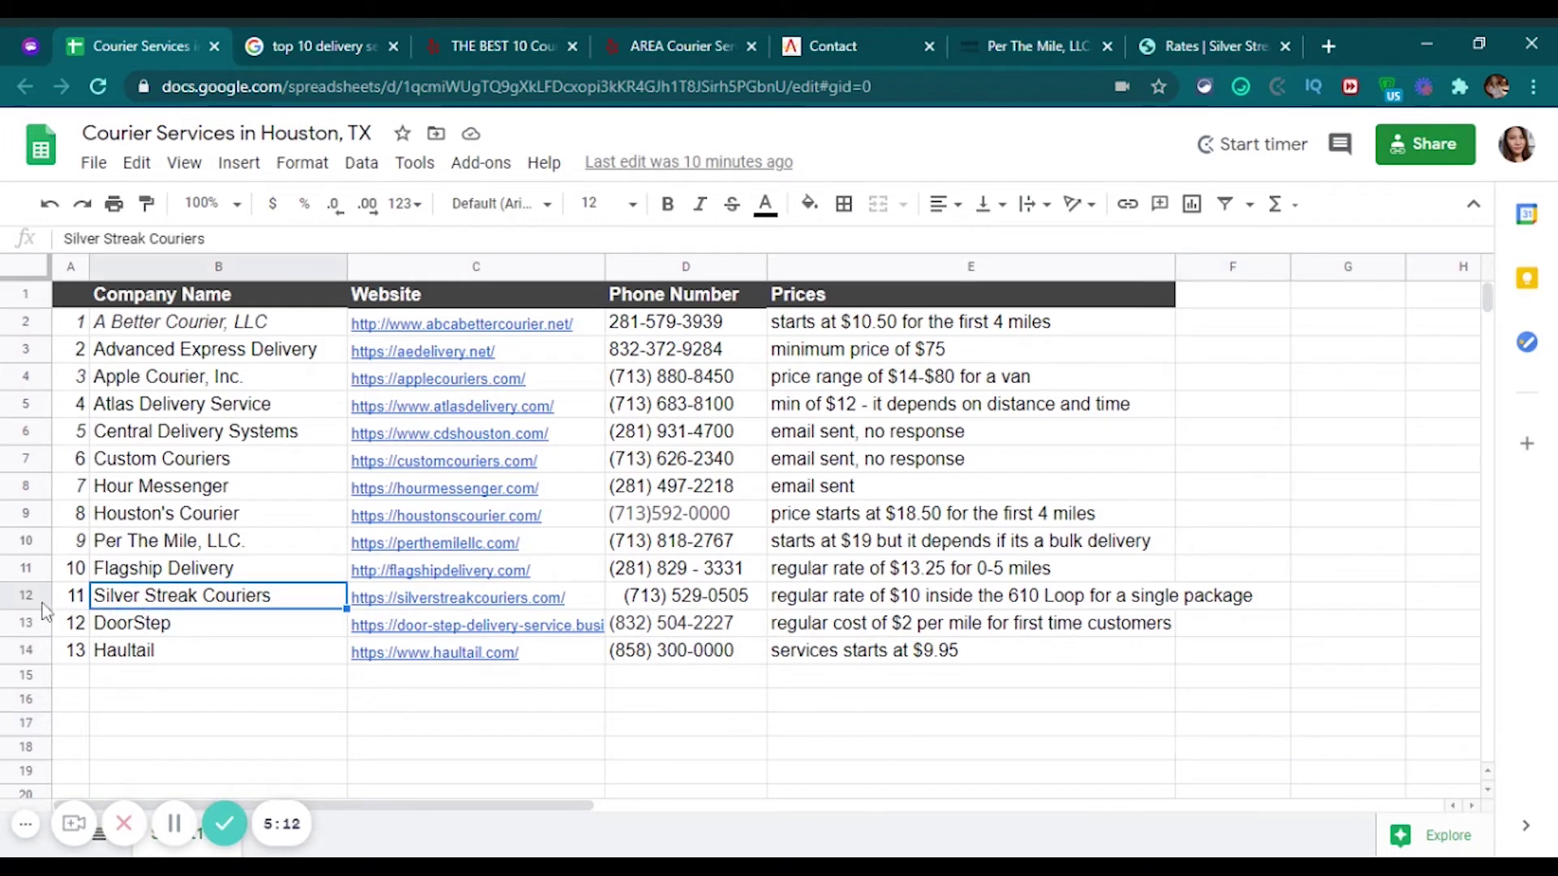
pyautogui.click(35, 598)
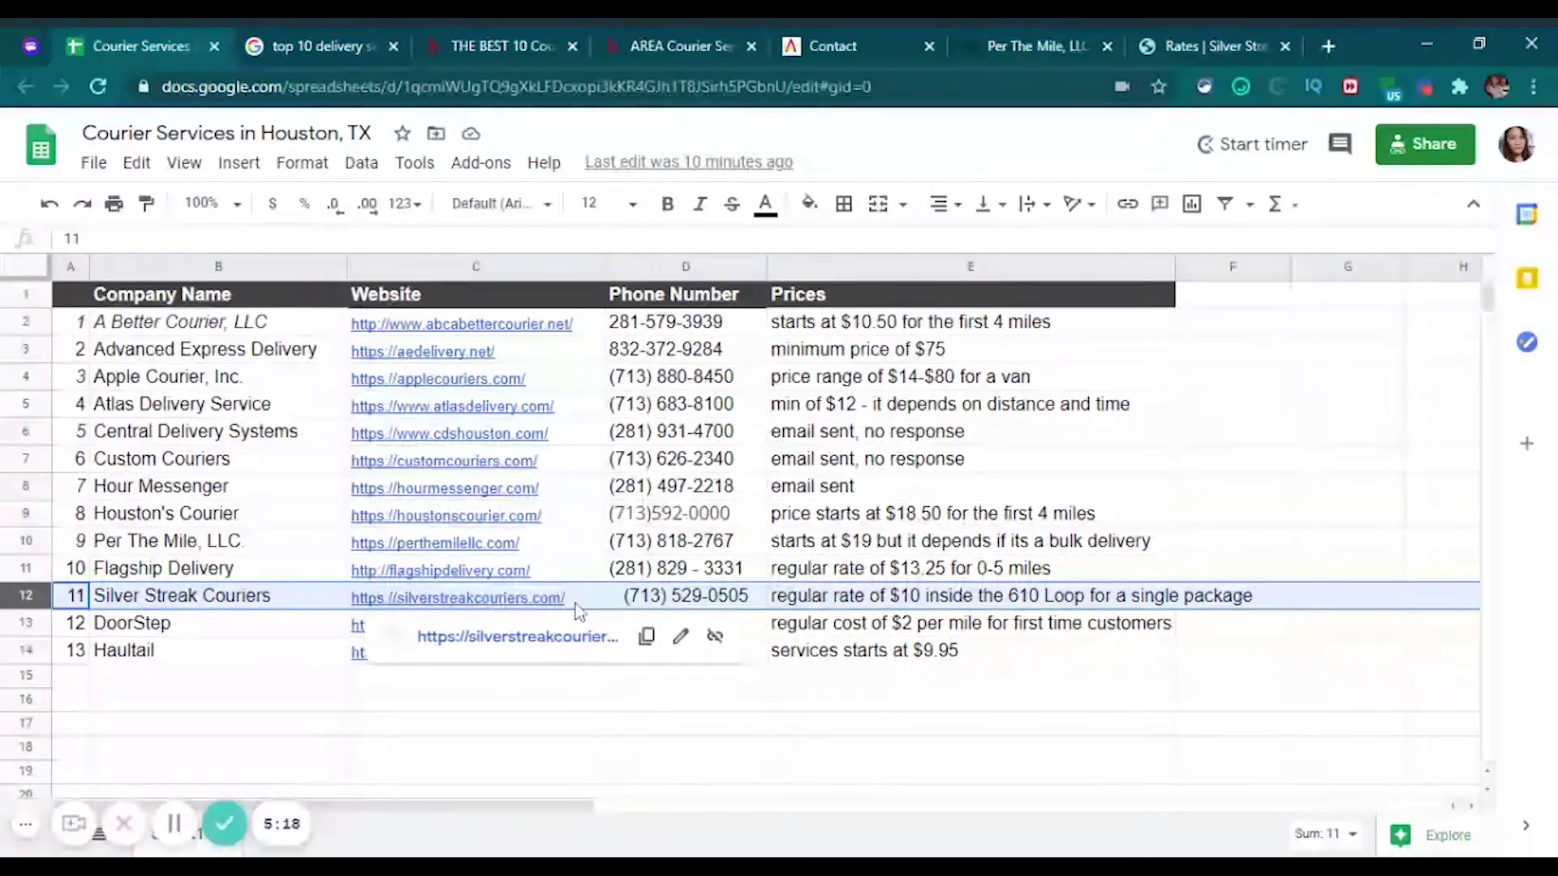
pyautogui.click(1245, 37)
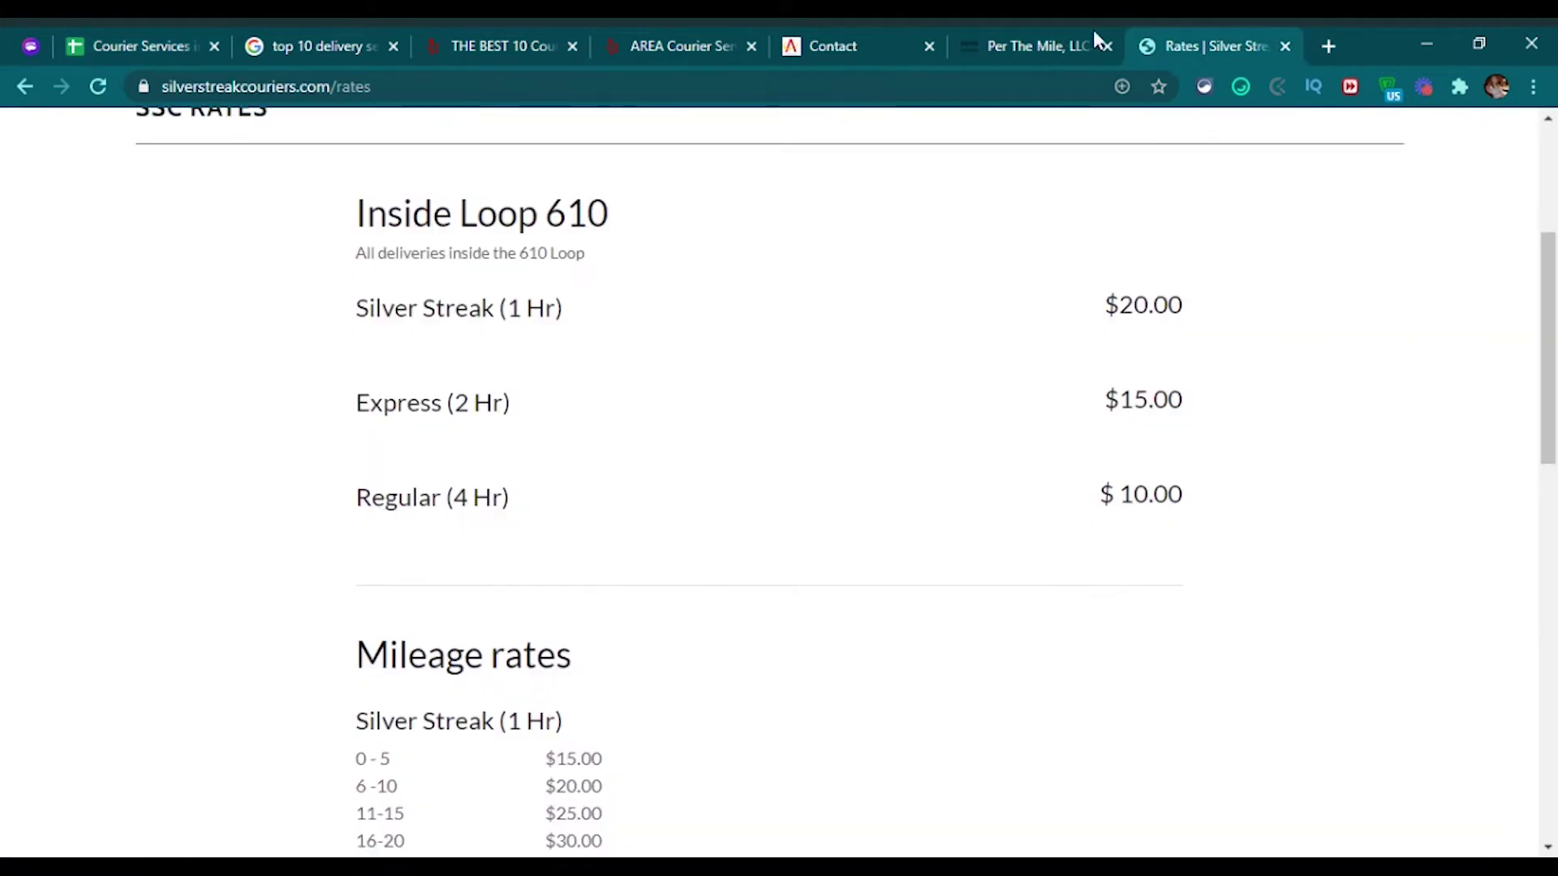
pyautogui.hotkey('ctrl', 'l')
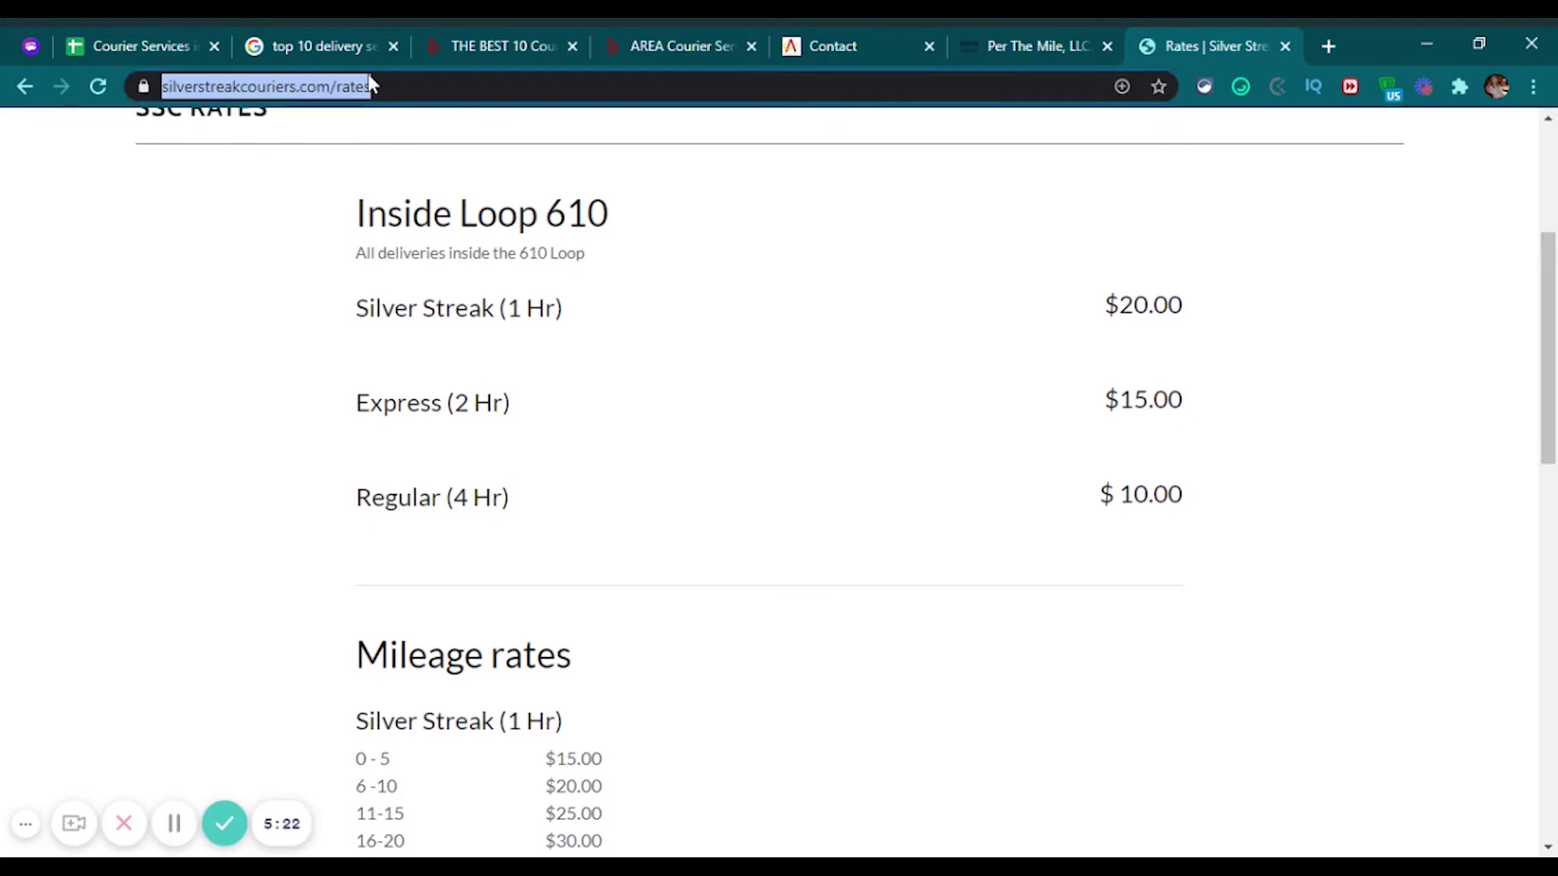
pyautogui.press('End')
pyautogui.moveTo(383, 86); pyautogui.dragTo(161, 87)
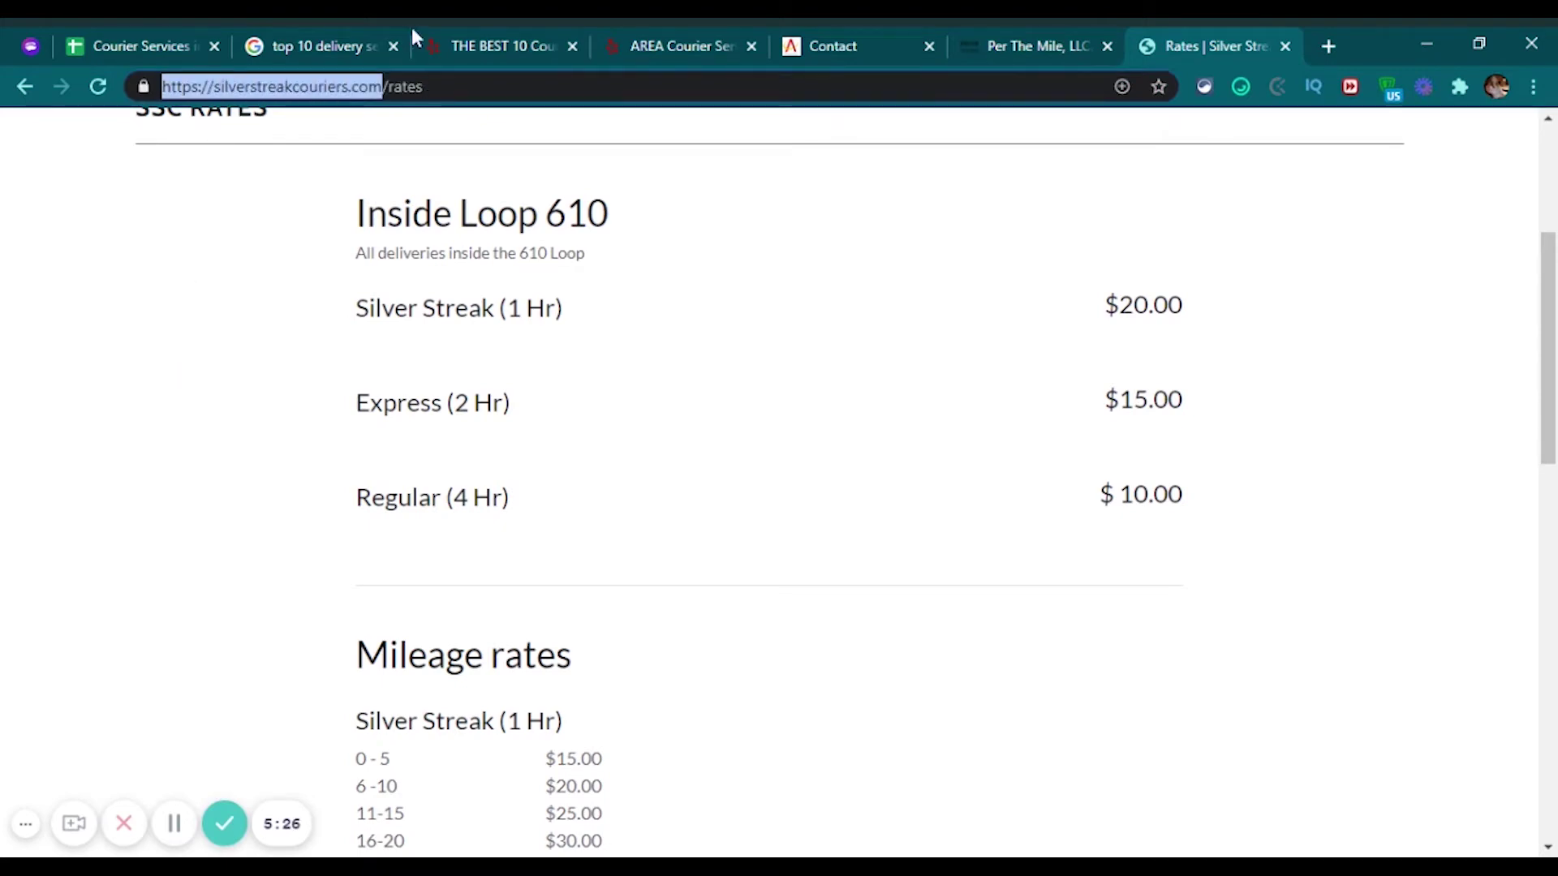
pyautogui.click(443, 116)
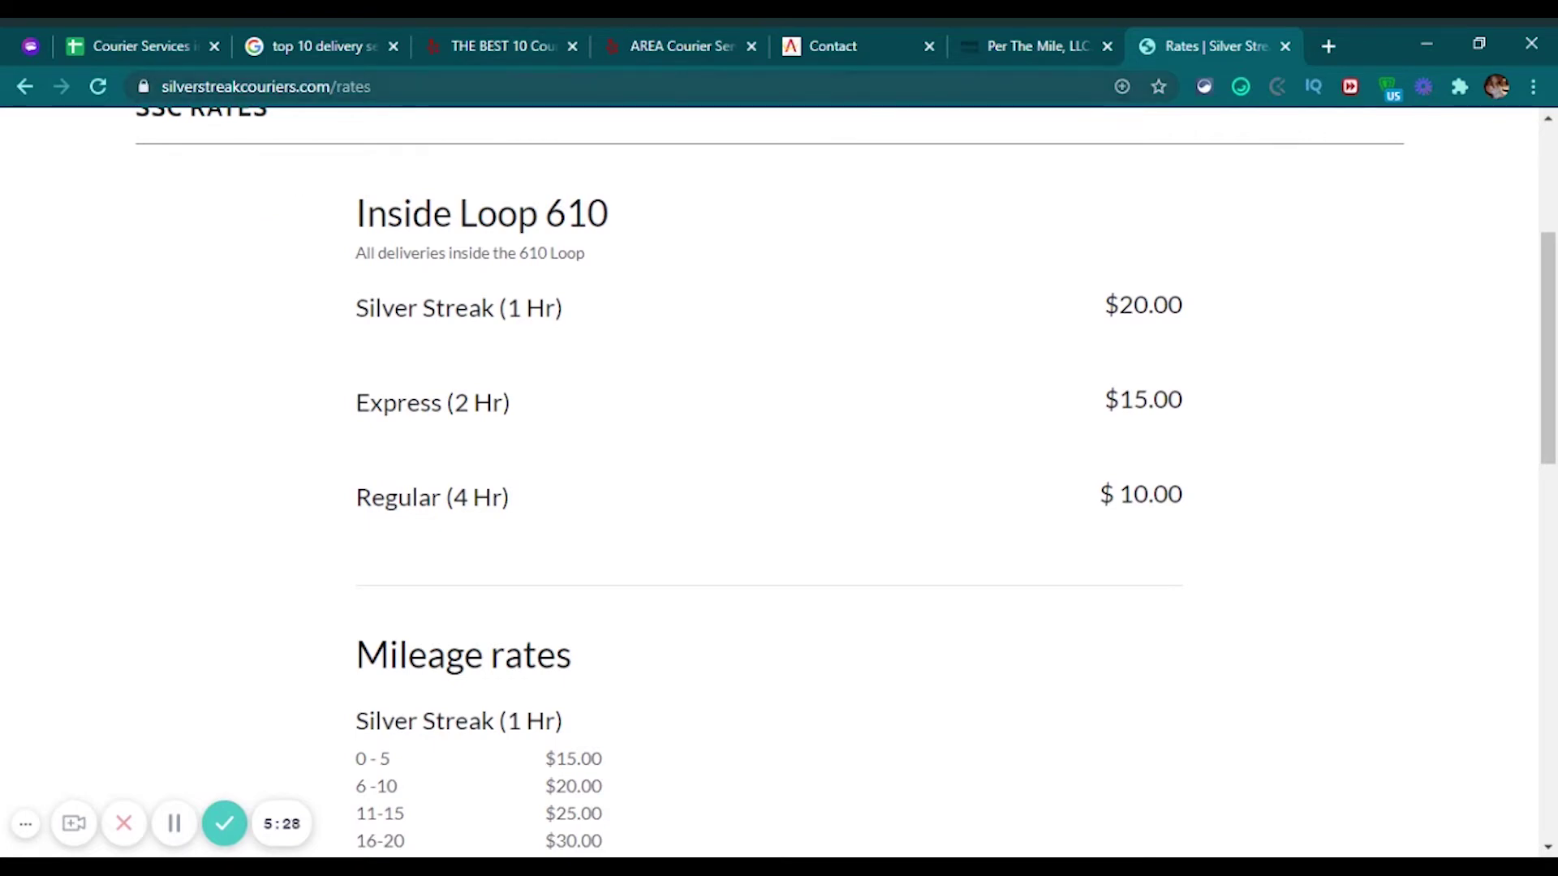
pyautogui.click(332, 88)
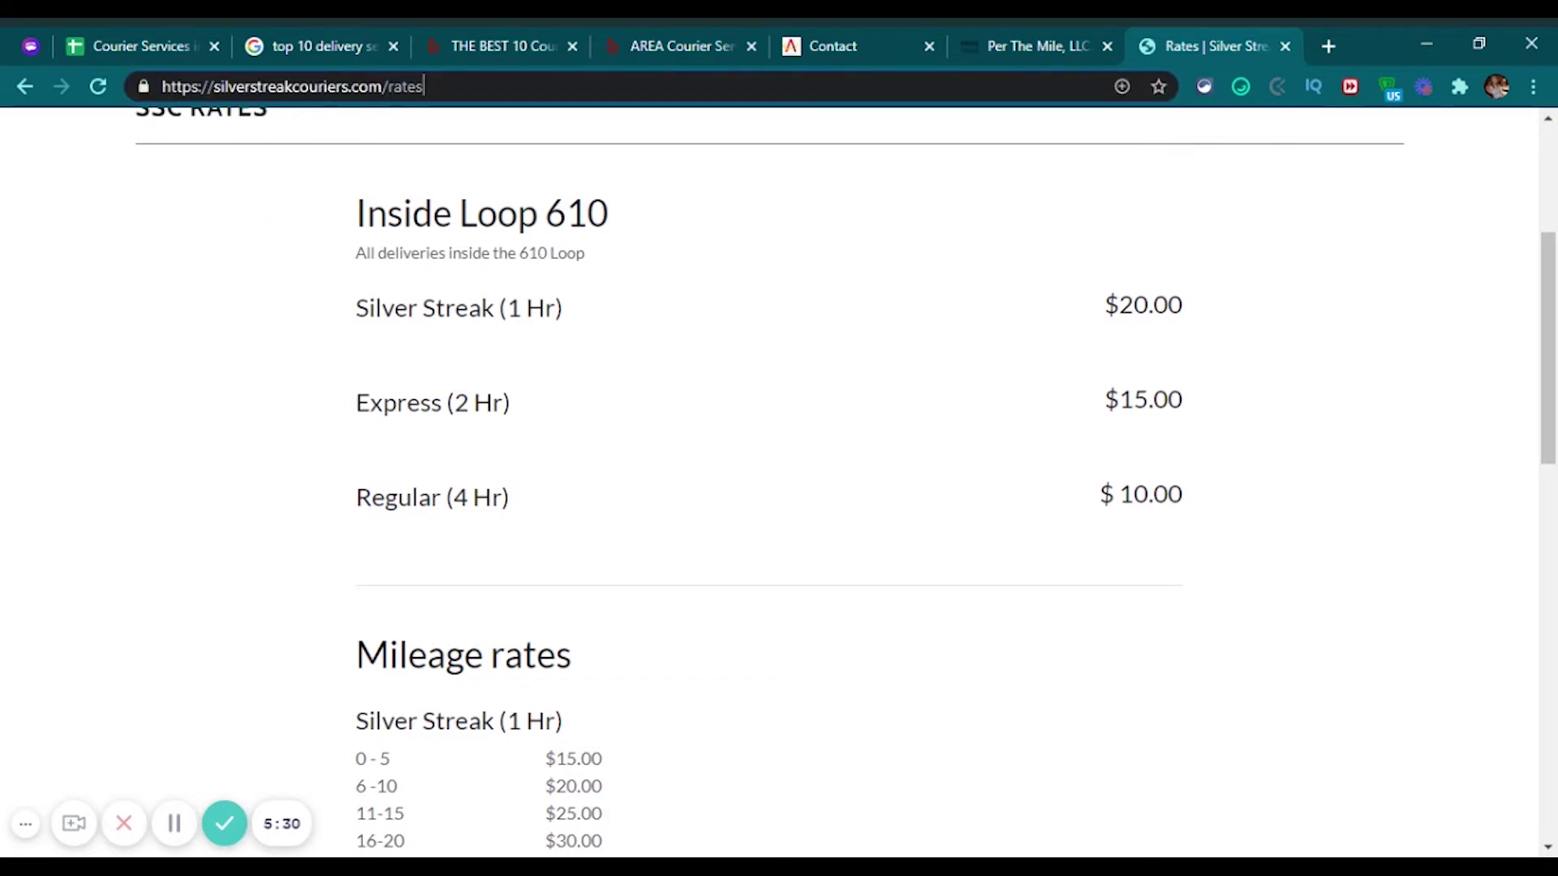
pyautogui.moveTo(384, 86); pyautogui.dragTo(162, 86)
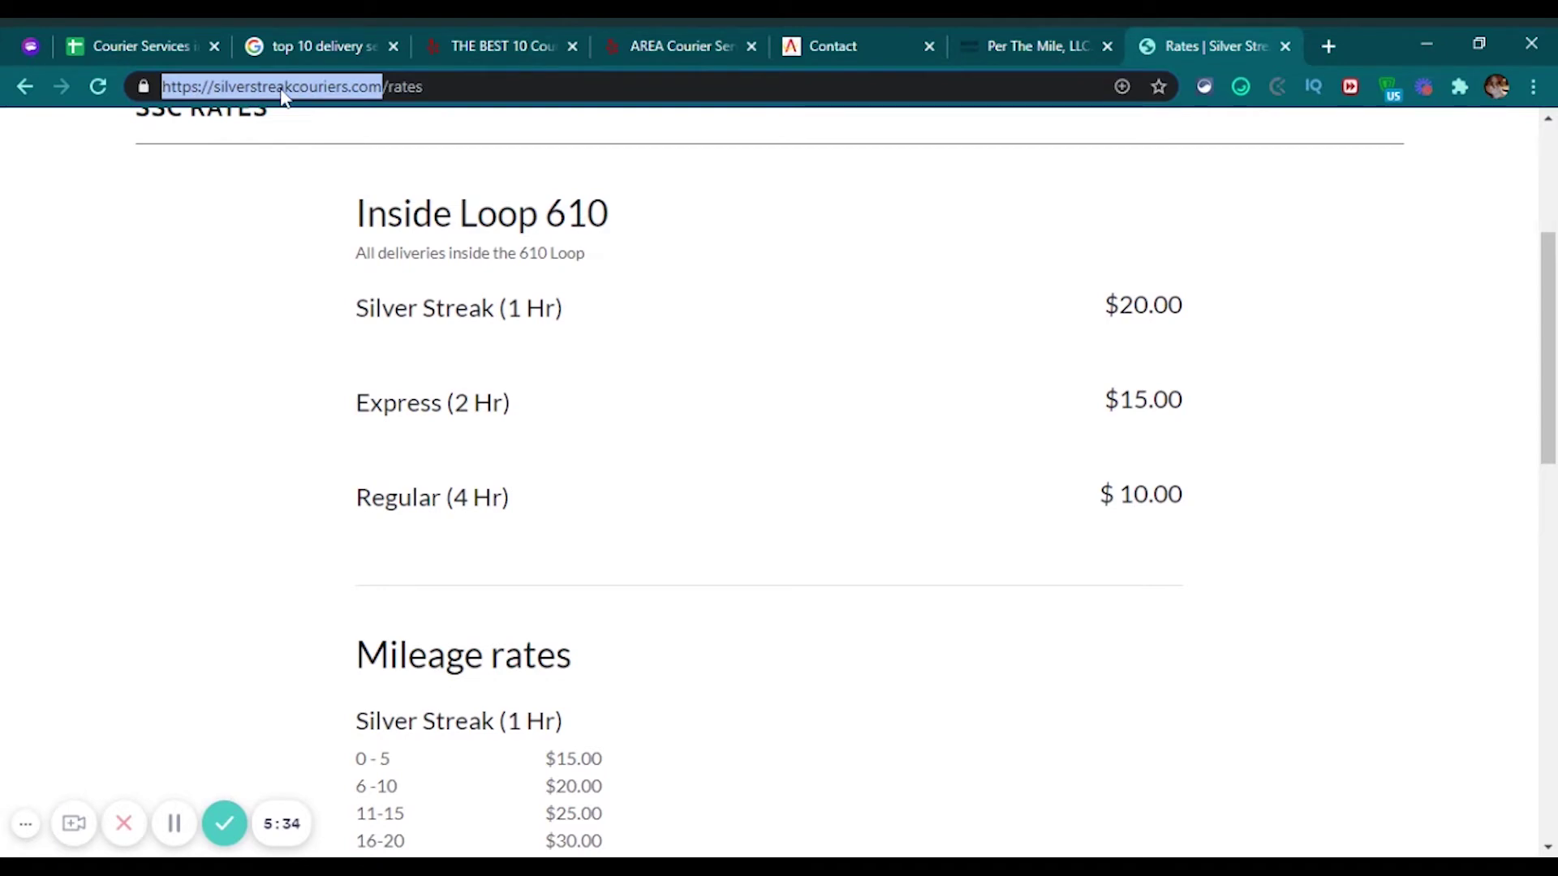
pyautogui.click(874, 184)
pyautogui.click(114, 44)
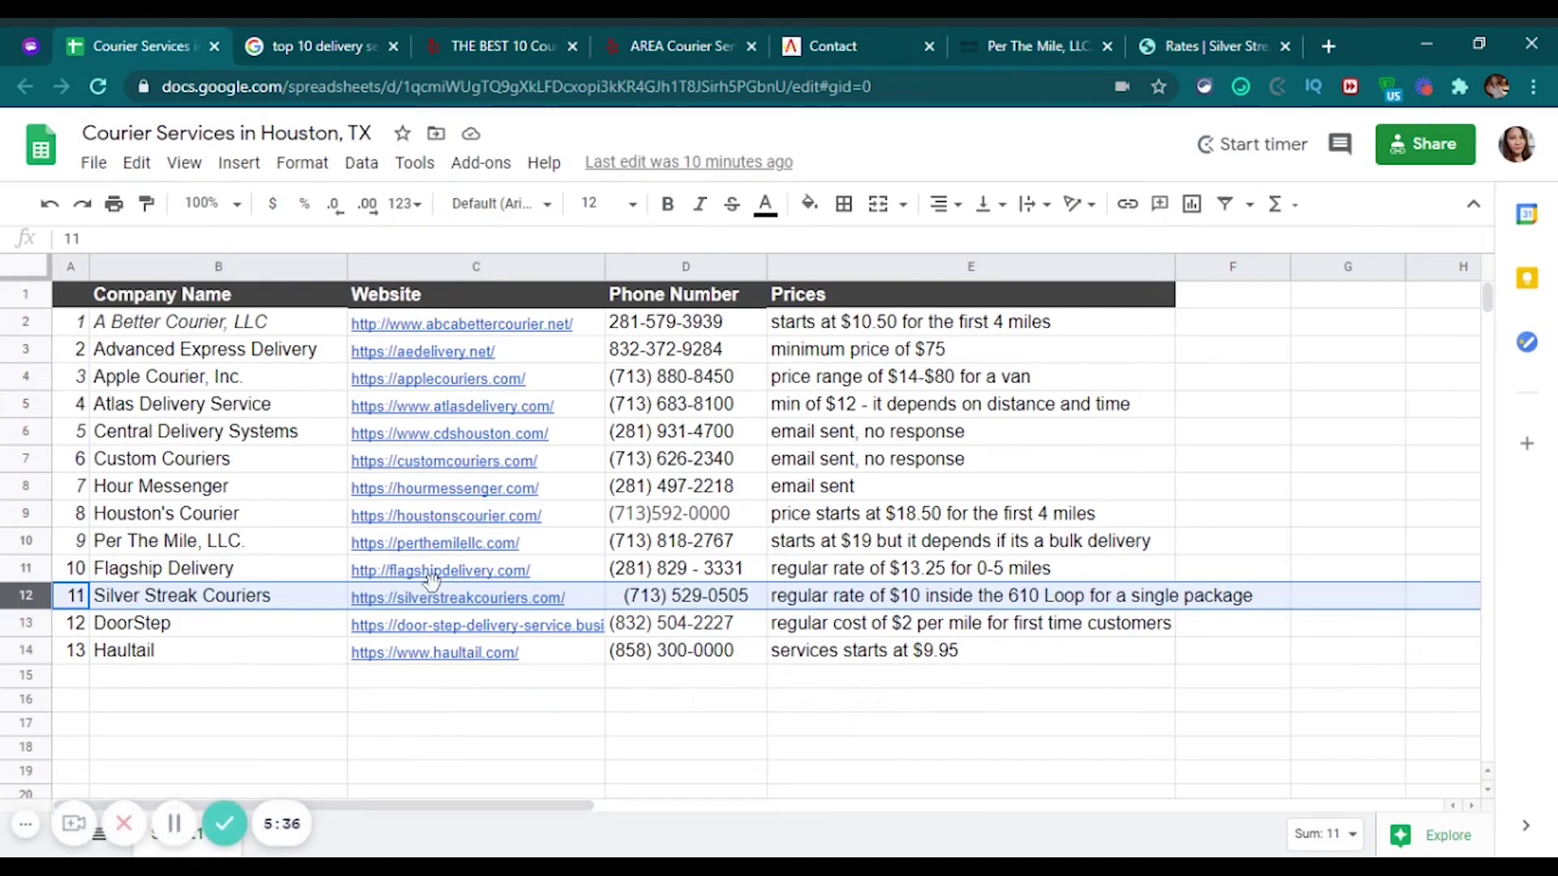
pyautogui.moveTo(485, 599)
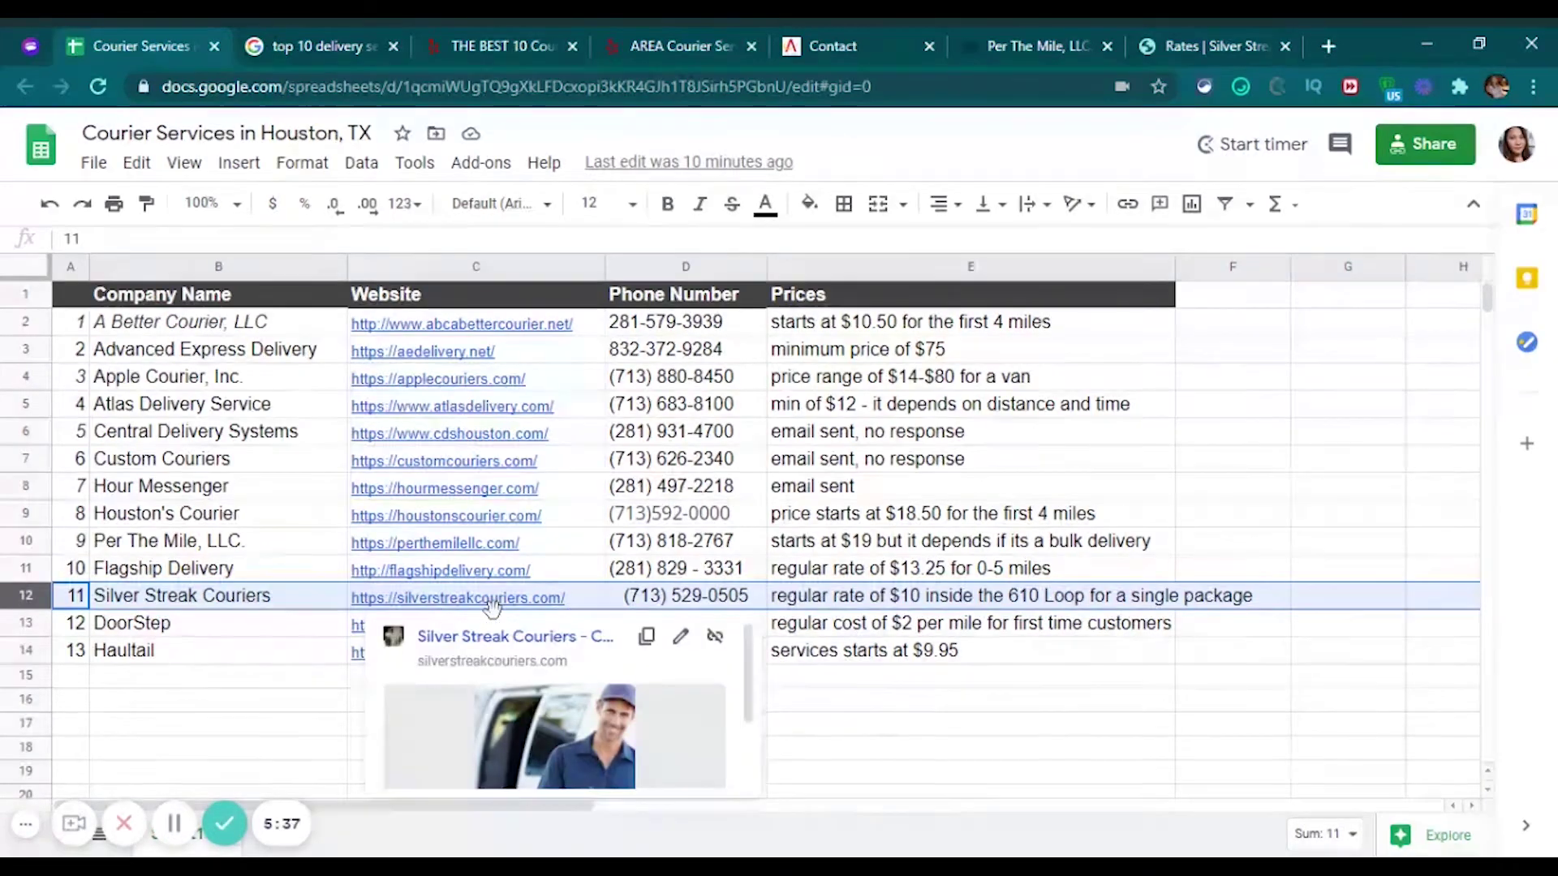
# Step: Compare the Silver Streak Couriers phone number in the spreadsheet with the one in the website's header
pyautogui.click(730, 597)
pyautogui.click(1189, 41)
pyautogui.scroll(5, 261, 371)
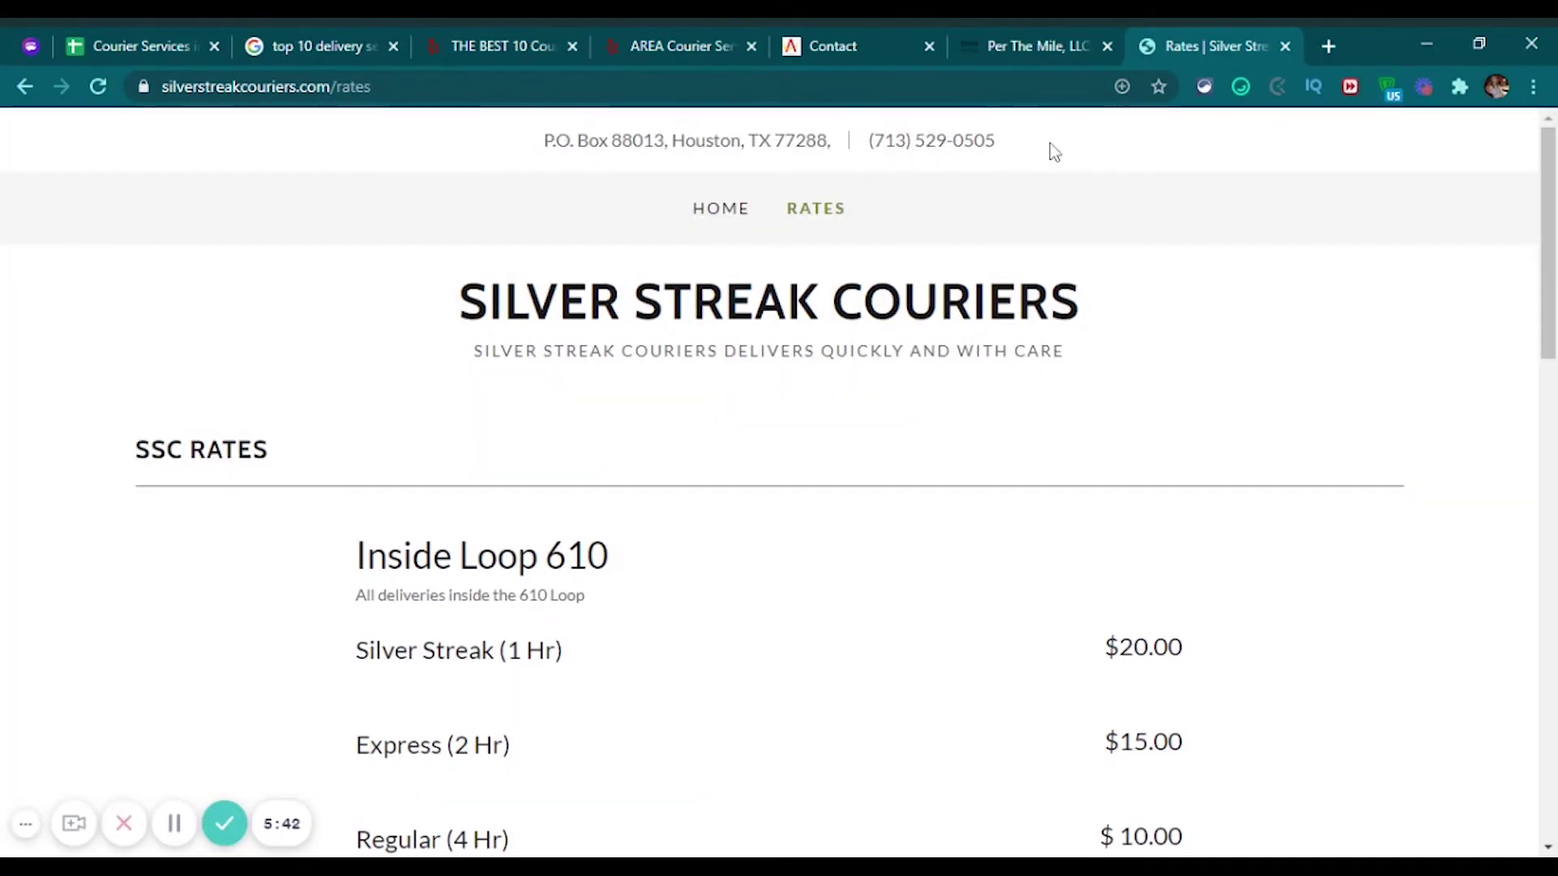
pyautogui.moveTo(1050, 149); pyautogui.dragTo(872, 142)
pyautogui.click(126, 568)
pyautogui.click(173, 42)
# Step: Check the Silver Streak Couriers price entry in the spreadsheet against the Regular (4 Hr) rate for Inside Loop 610 on the website
pyautogui.click(854, 604)
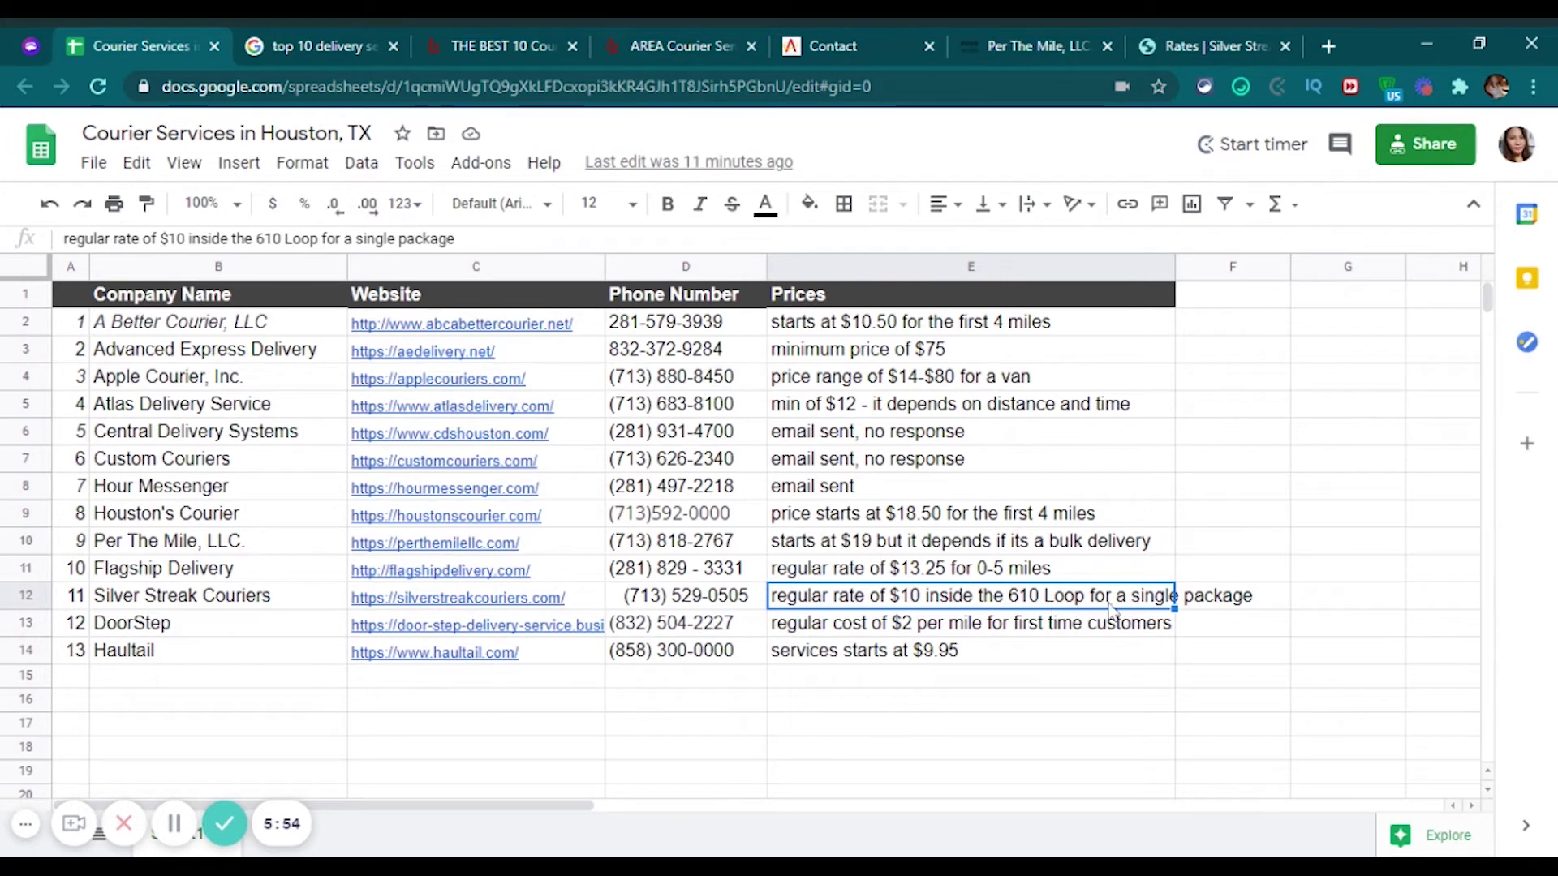
pyautogui.click(1169, 42)
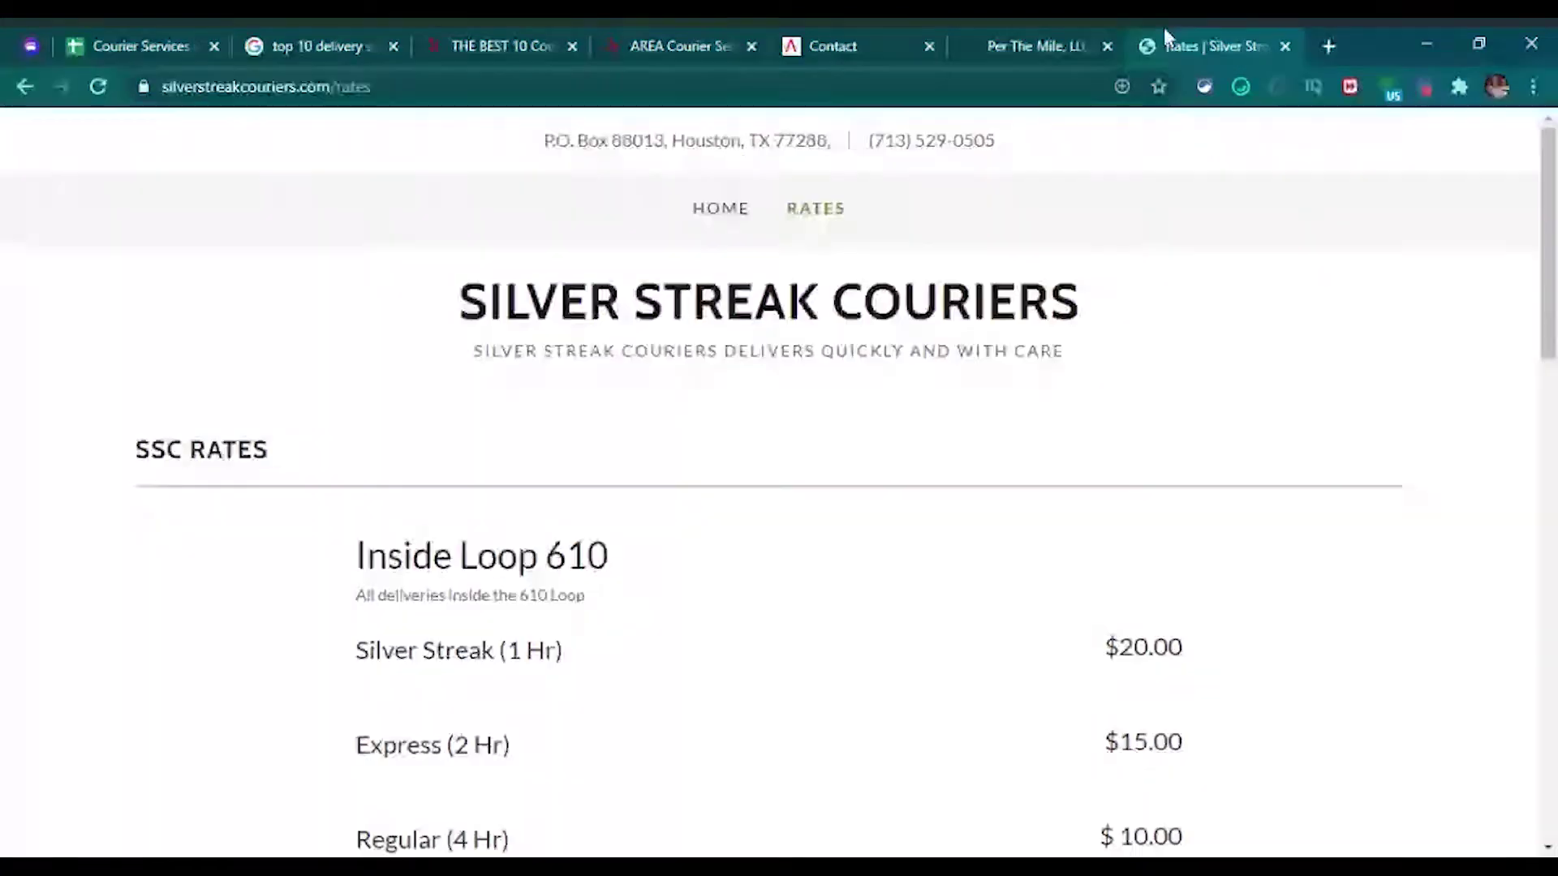
pyautogui.scroll(-3, 581, 622)
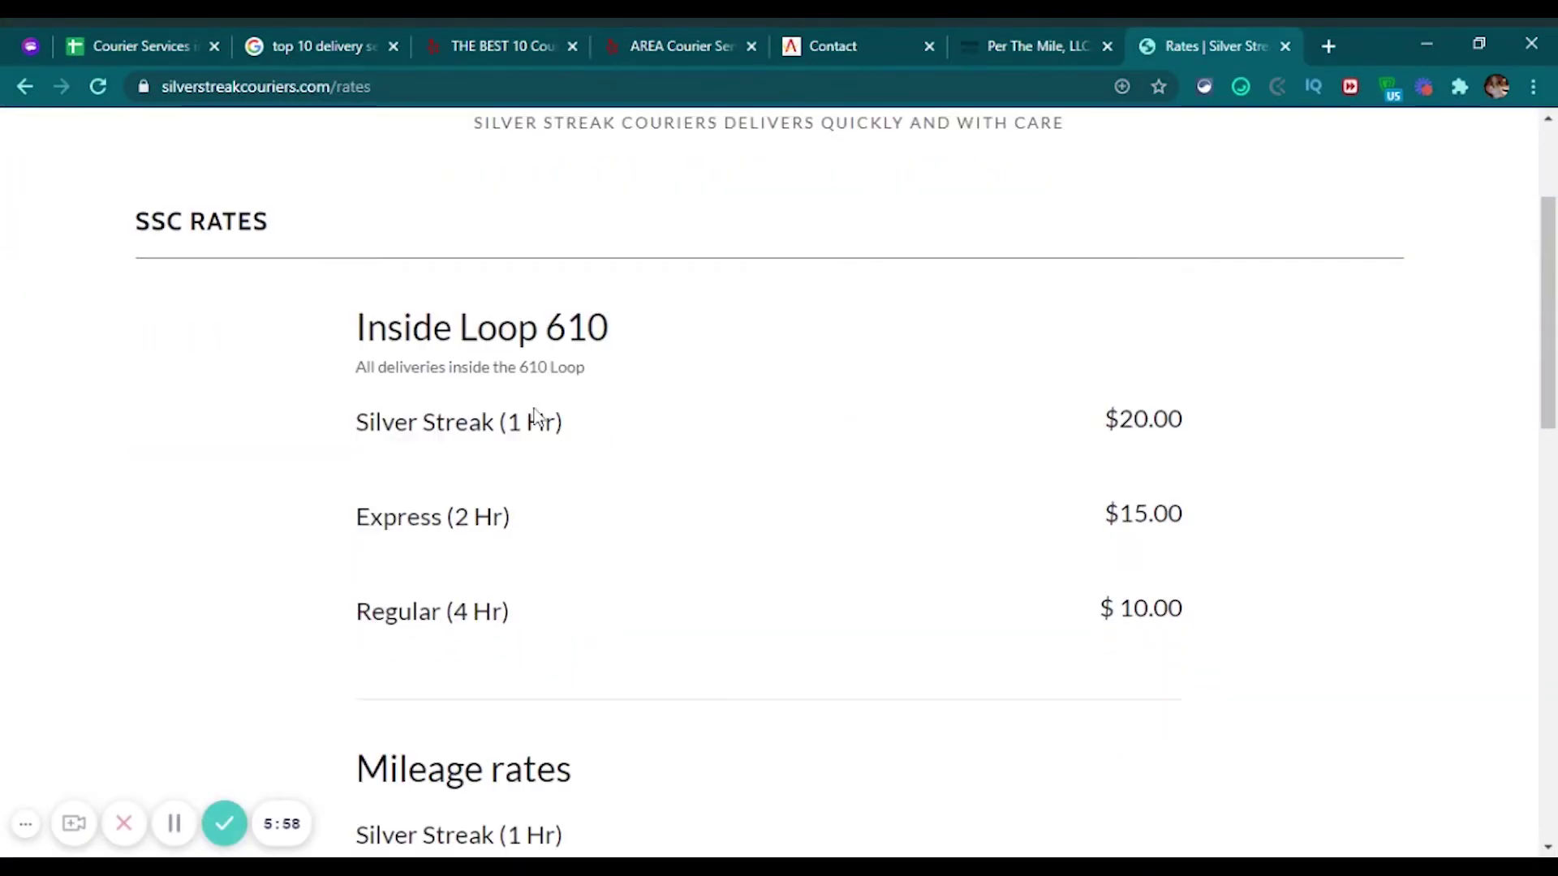
pyautogui.moveTo(1402, 602); pyautogui.dragTo(988, 595)
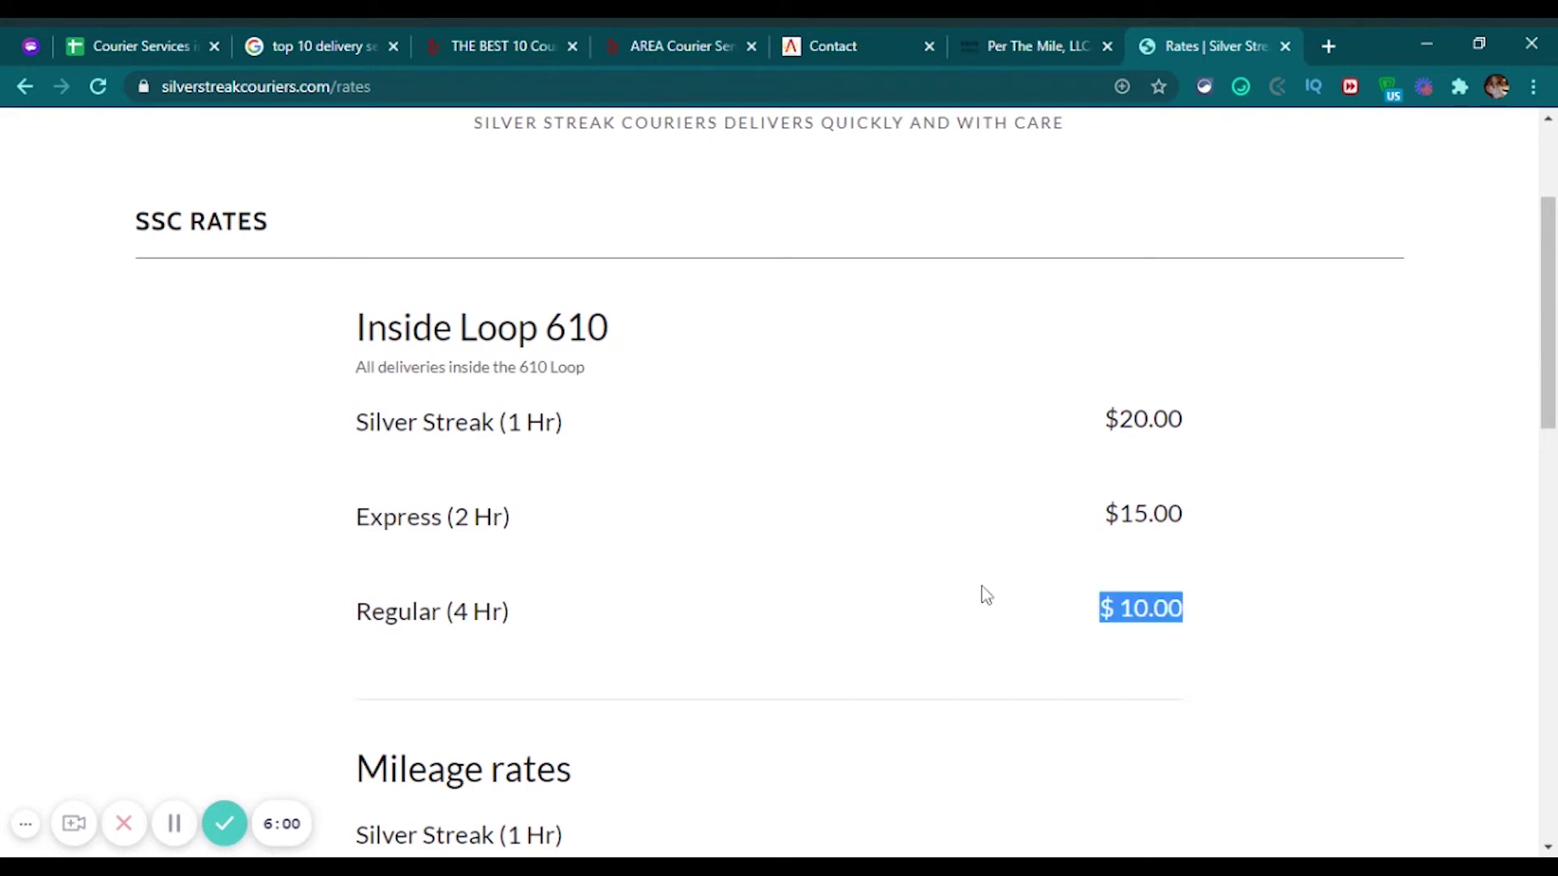
pyautogui.click(120, 34)
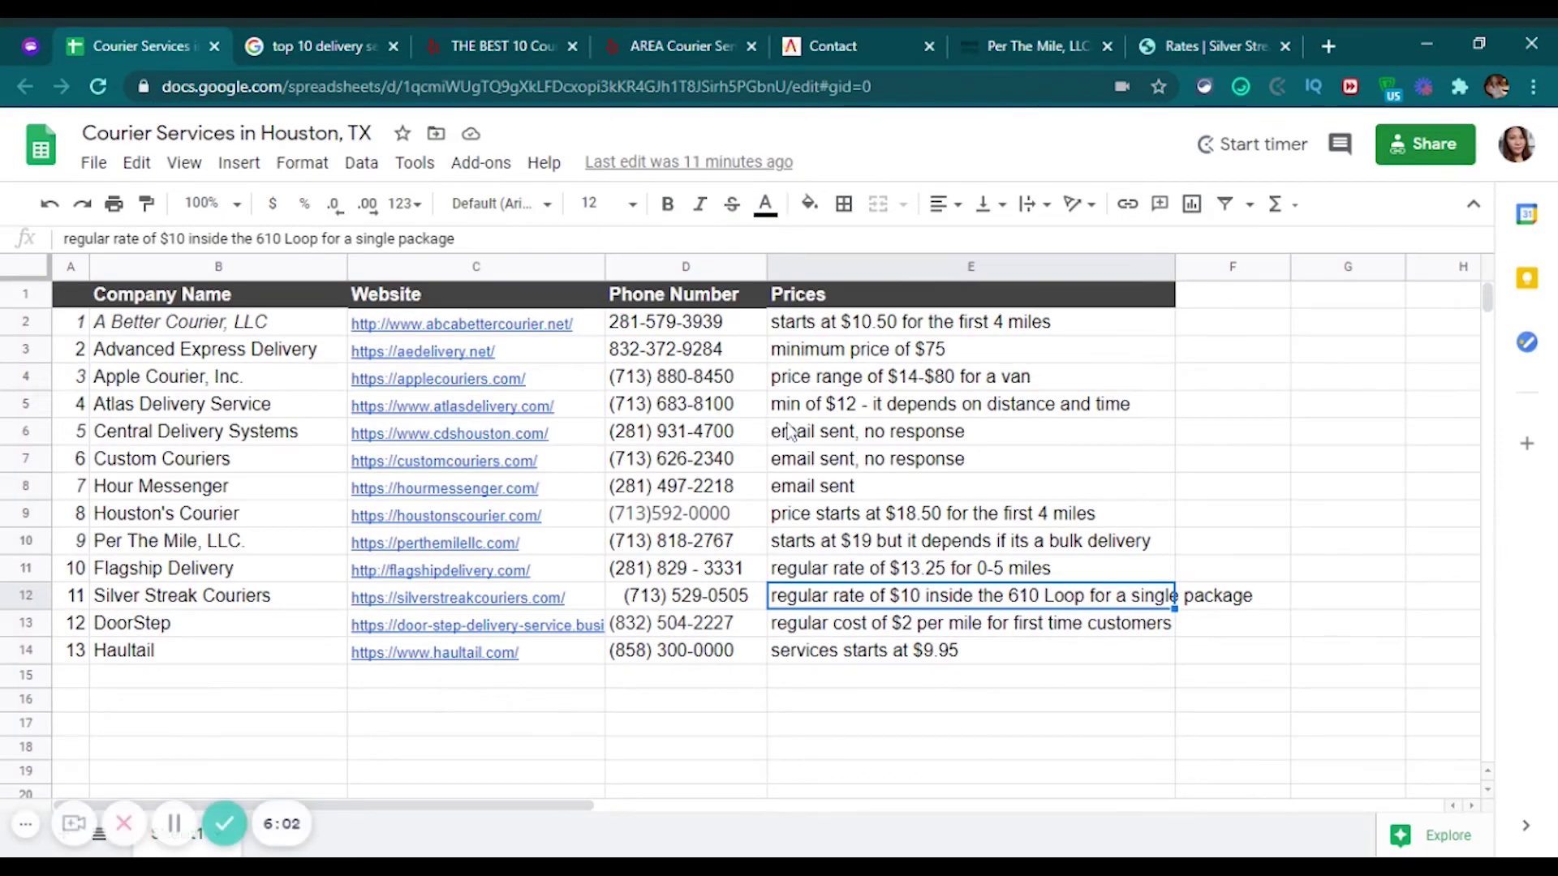
pyautogui.click(1334, 602)
pyautogui.click(966, 601)
pyautogui.scroll(-1, 991, 646)
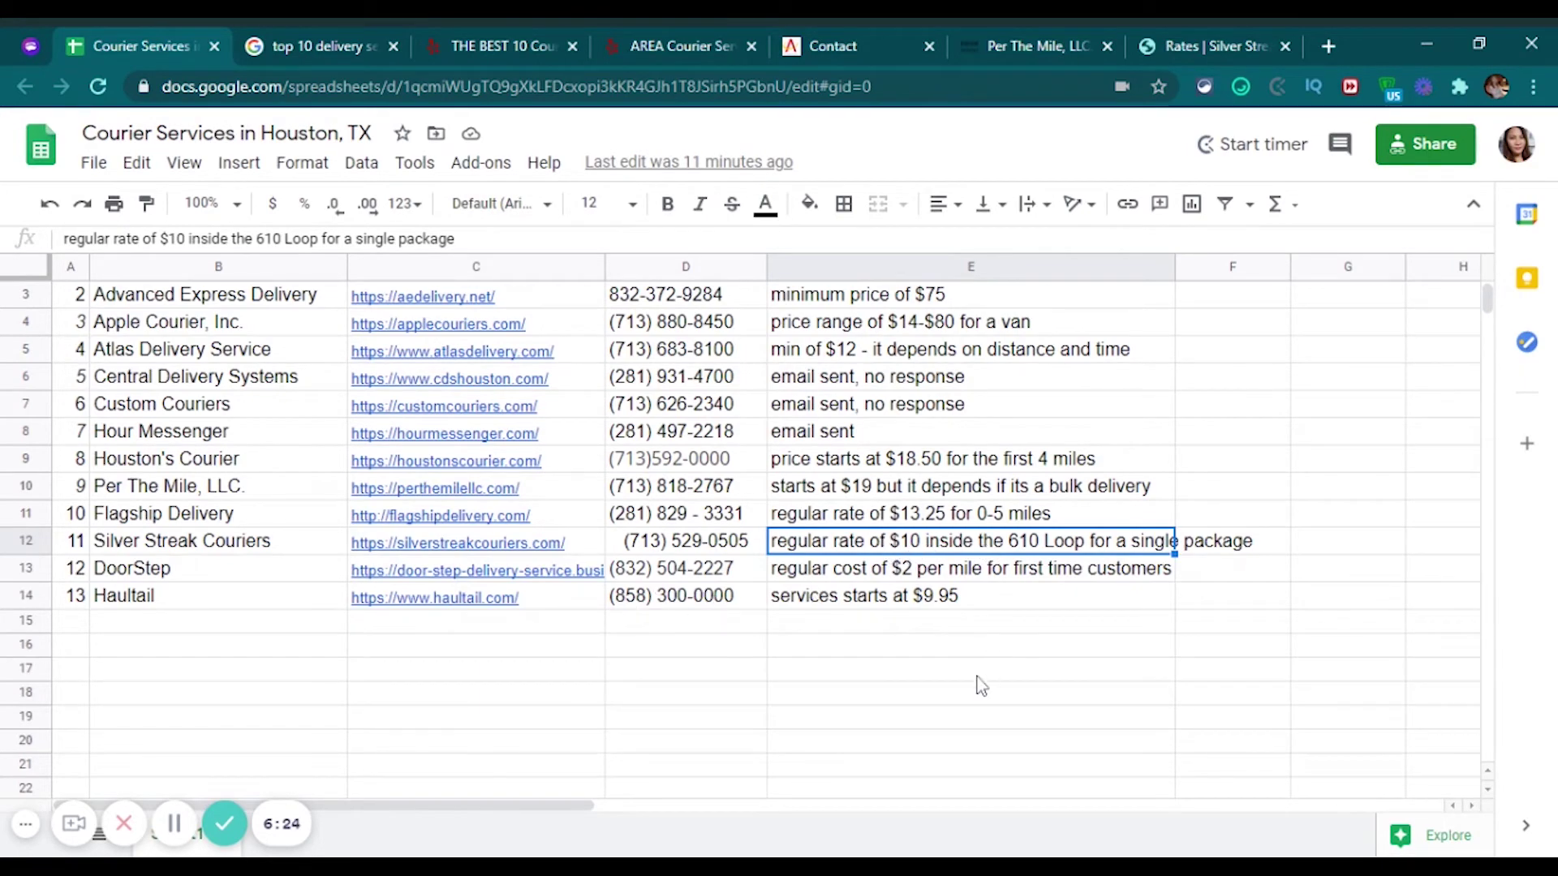
pyautogui.scroll(1, 937, 681)
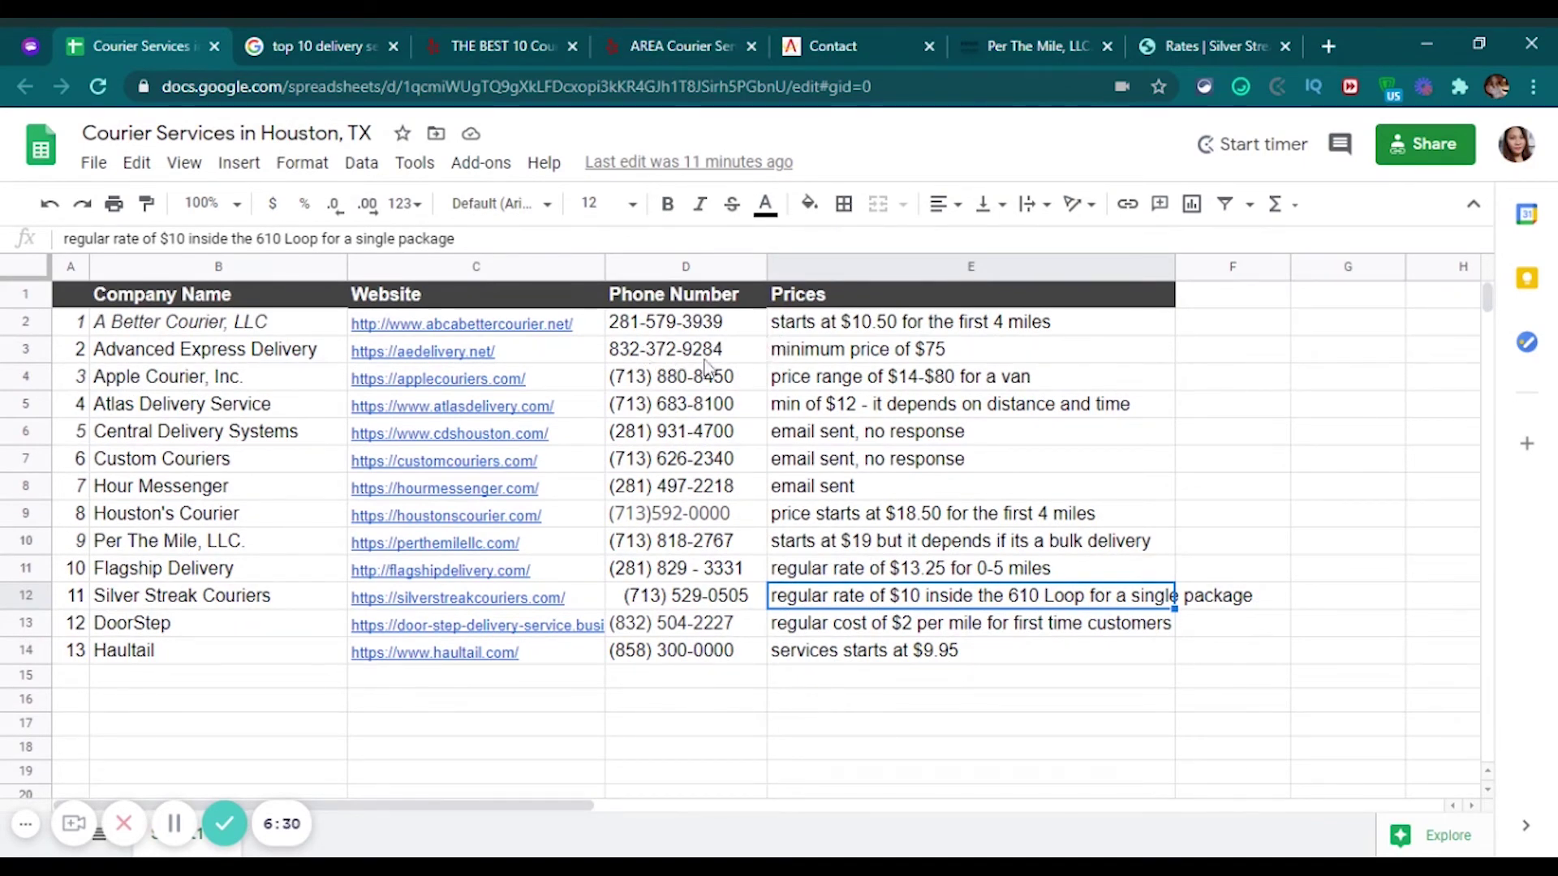
pyautogui.click(663, 359)
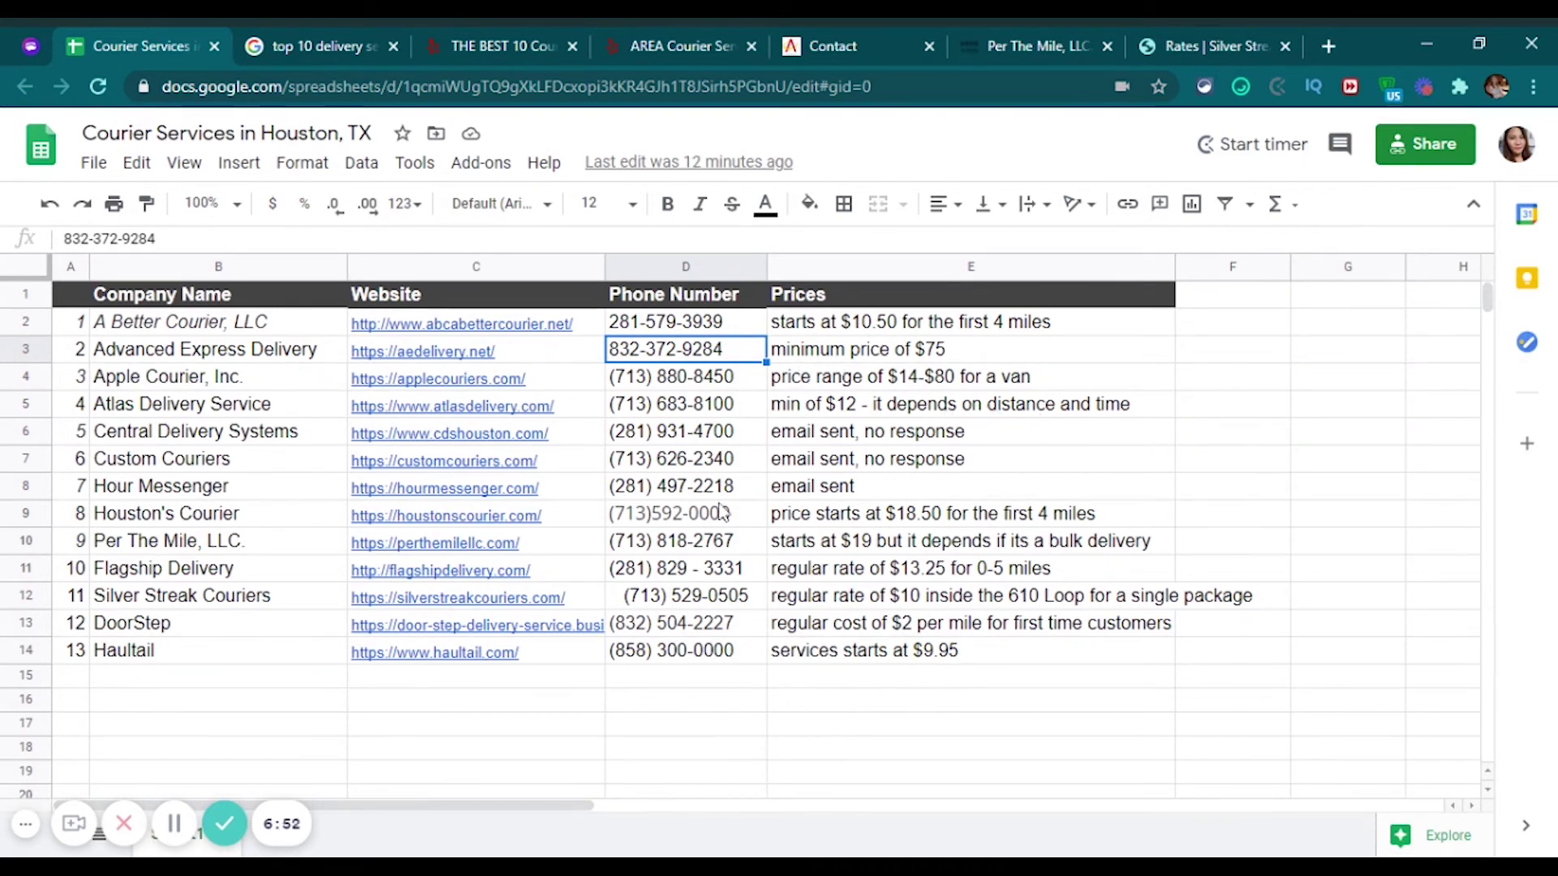
pyautogui.click(1357, 524)
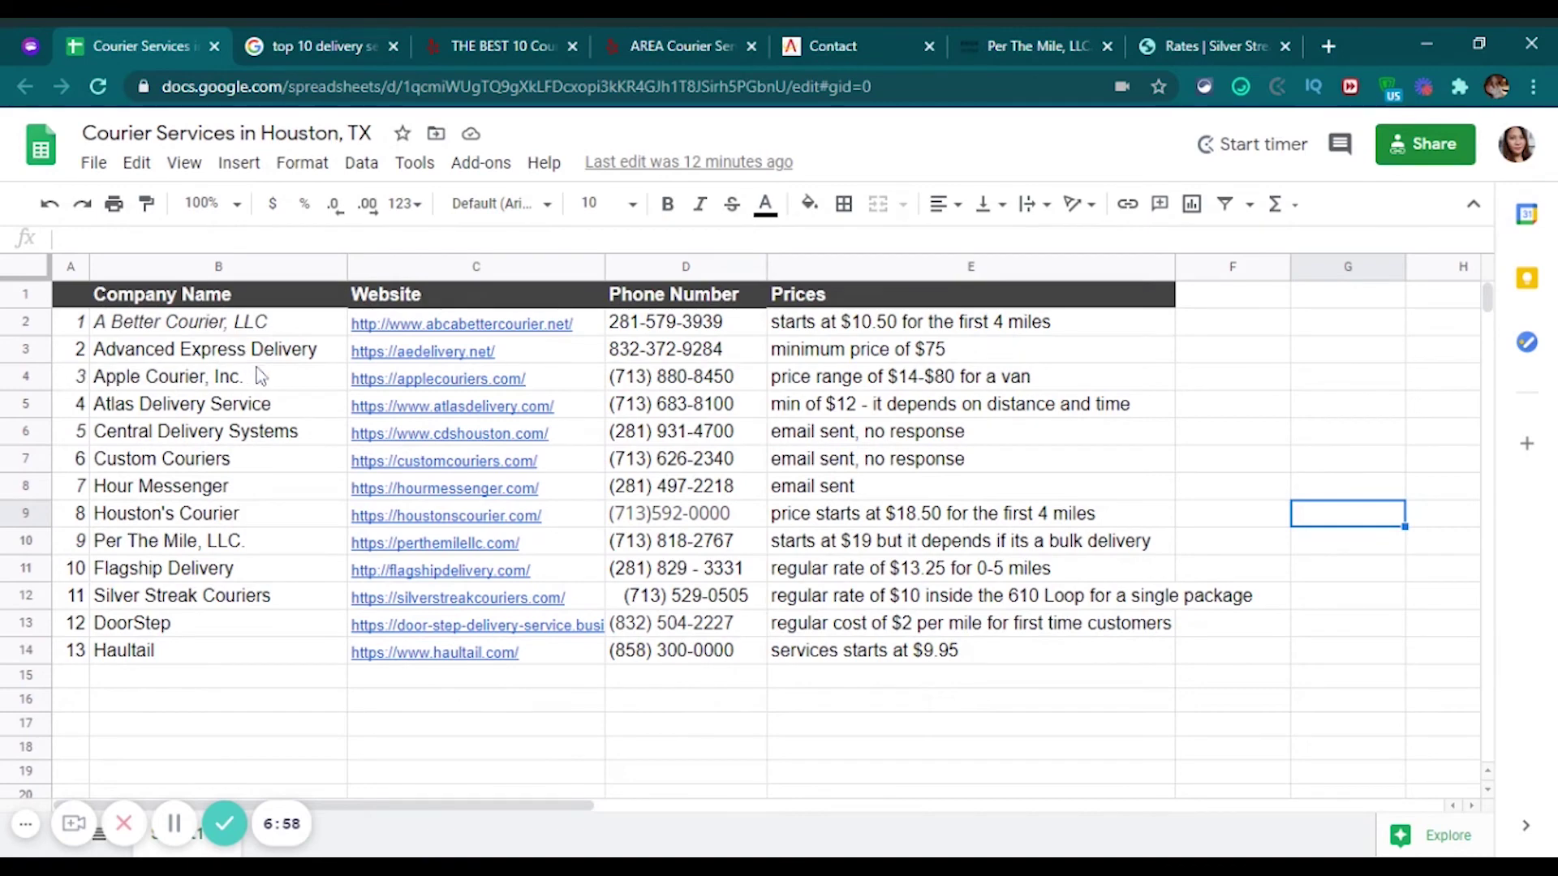
# Step: Try a magenta fill on the Prices header cell and restore its dark grey fill
pyautogui.click(1077, 304)
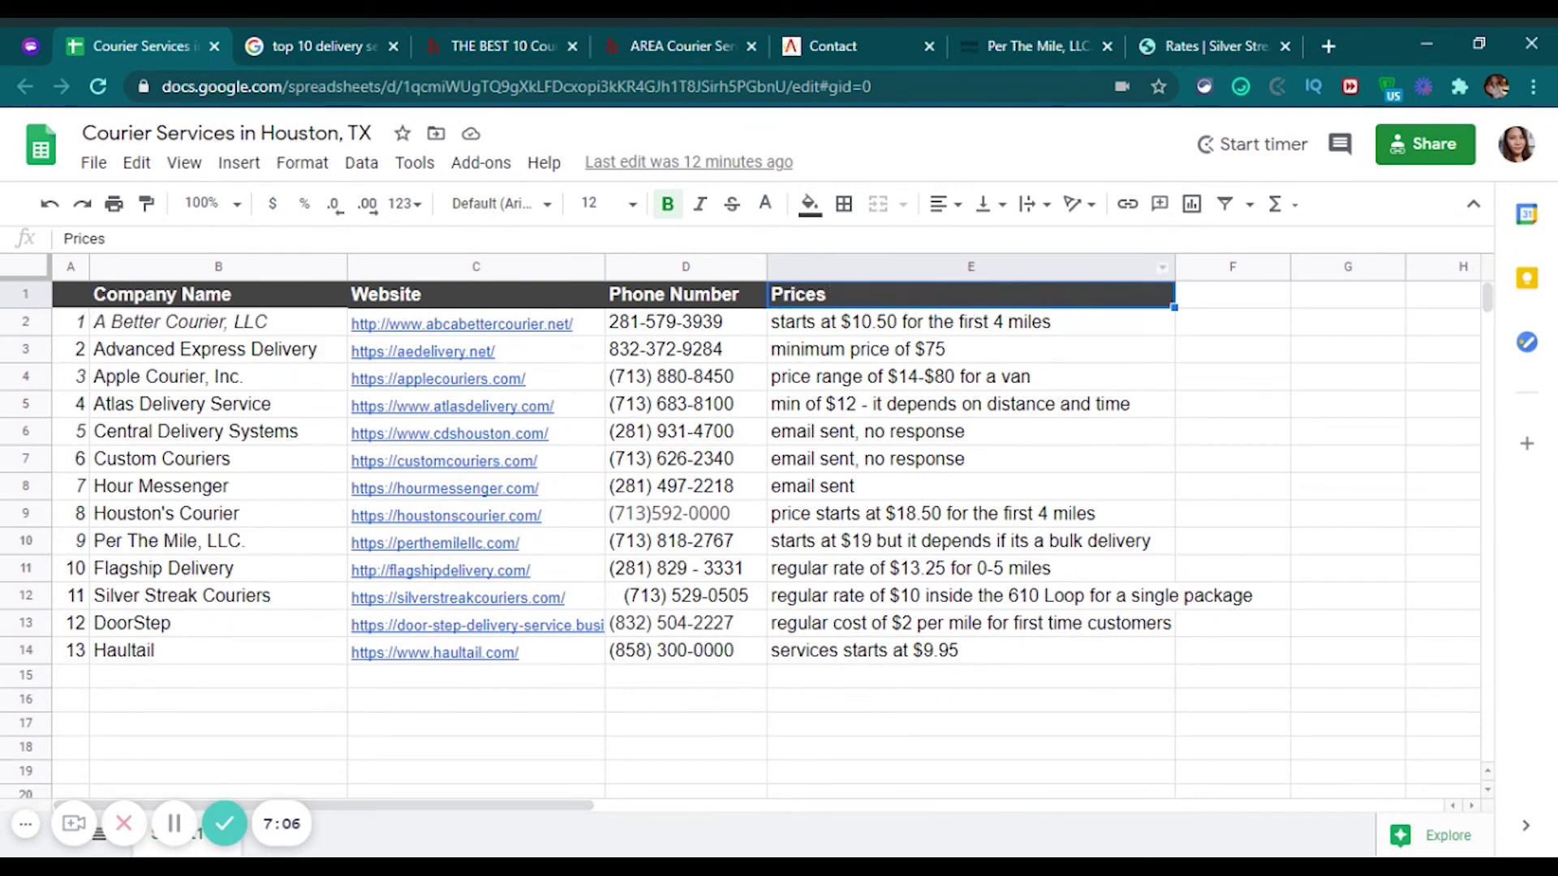
pyautogui.click(808, 204)
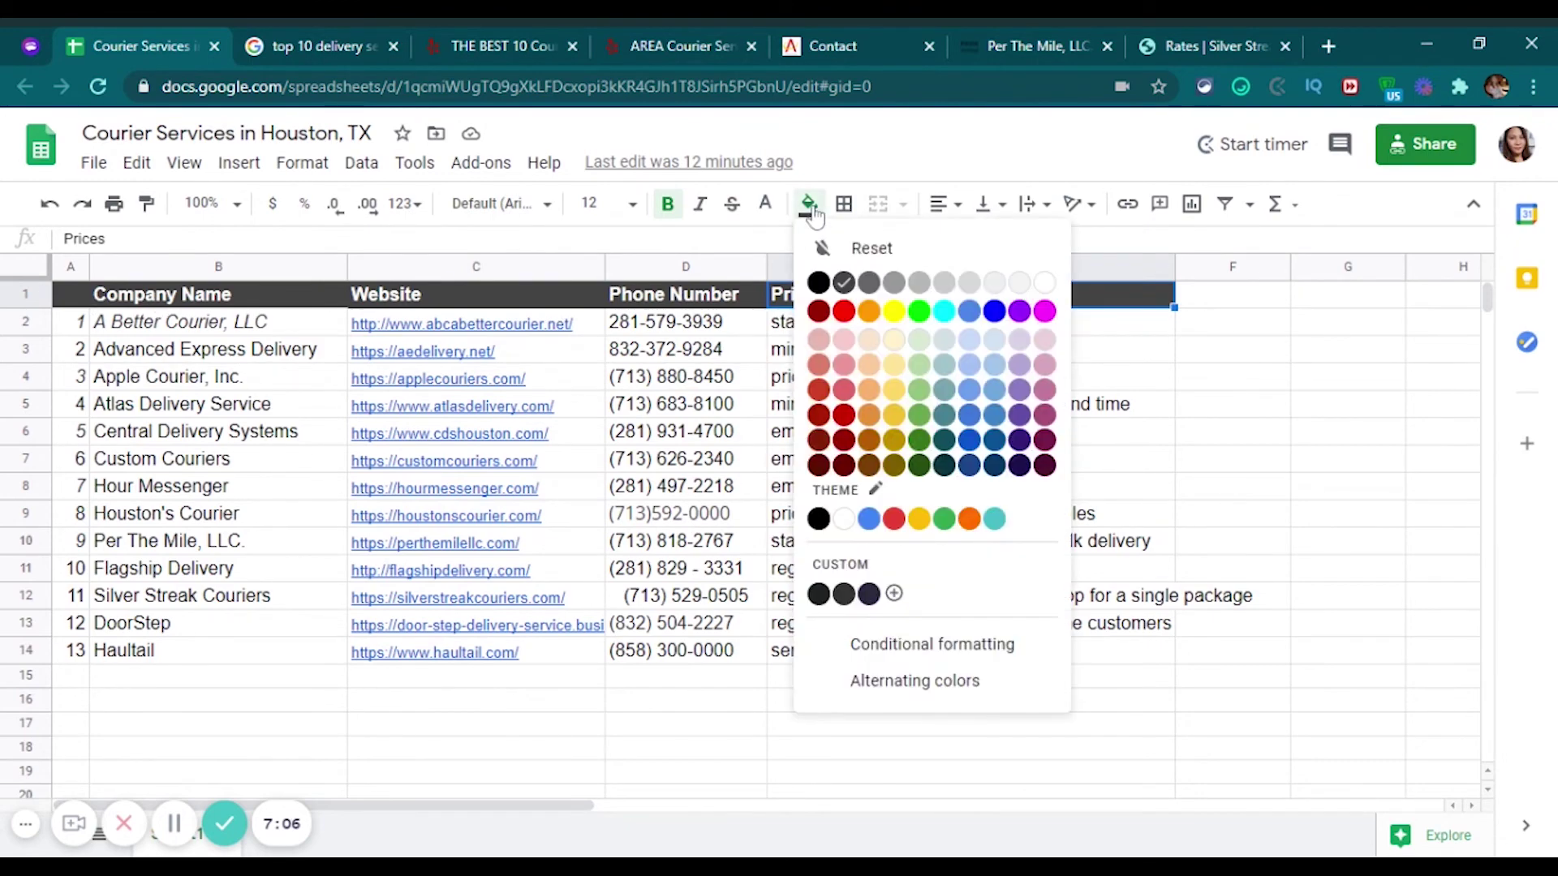
pyautogui.click(844, 286)
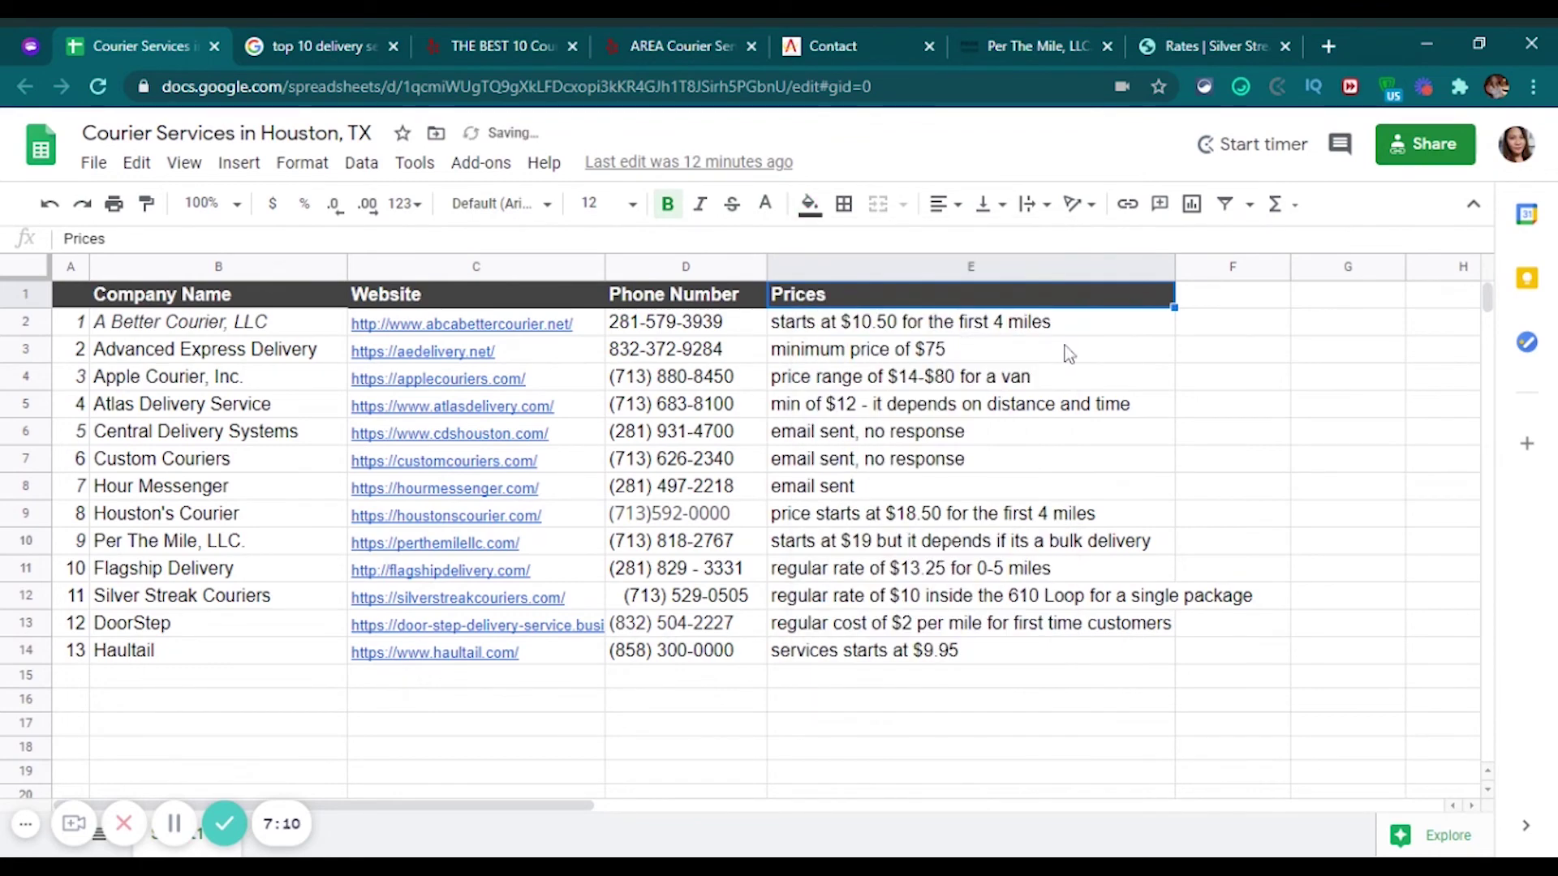
pyautogui.click(809, 203)
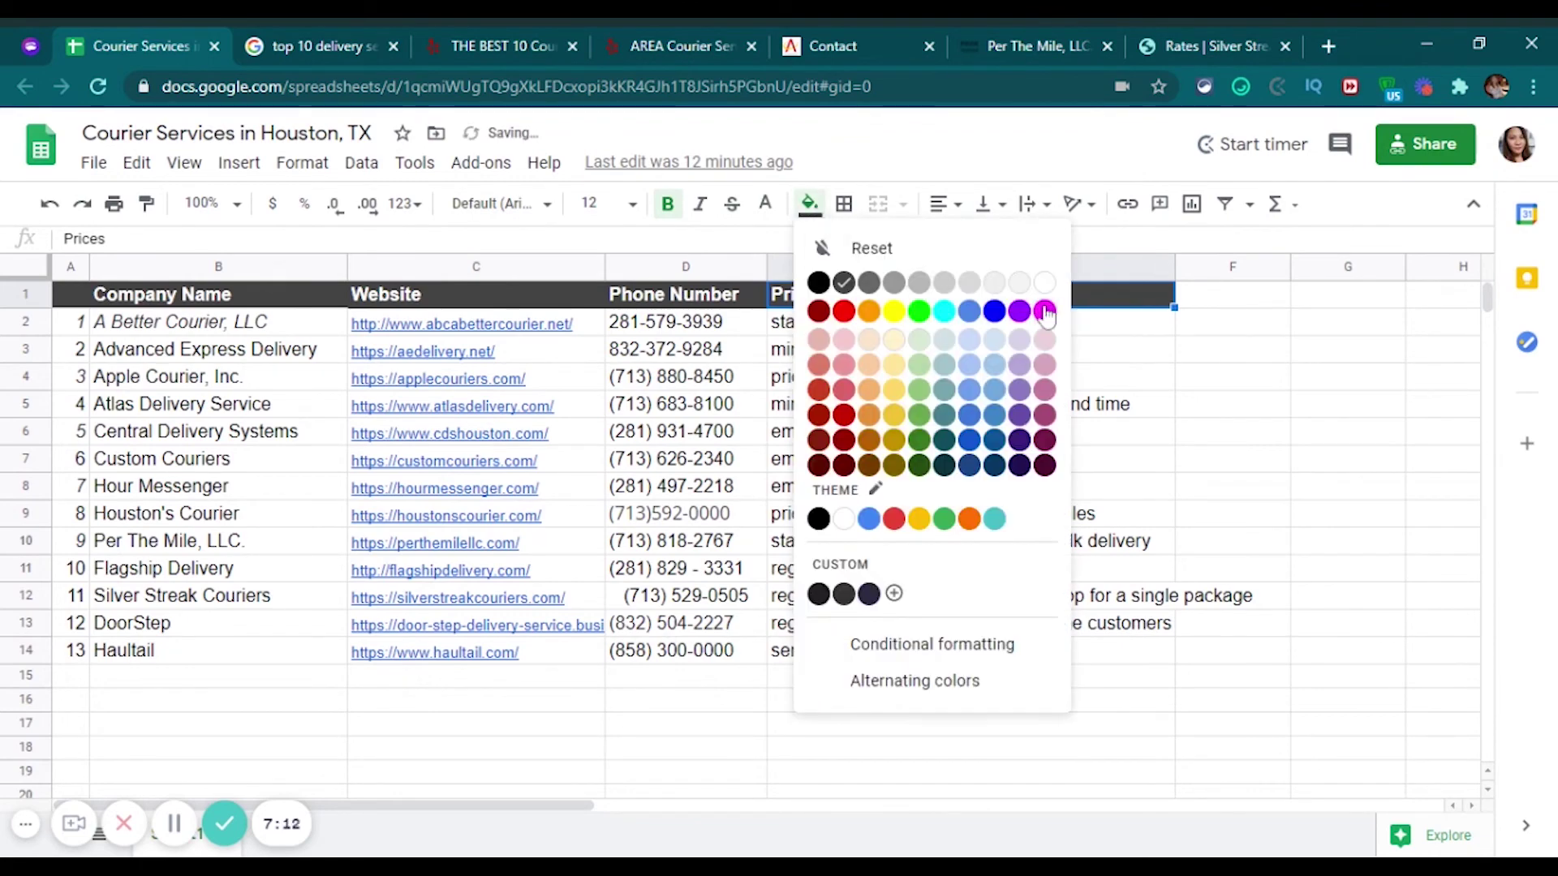
pyautogui.click(1049, 312)
pyautogui.click(844, 204)
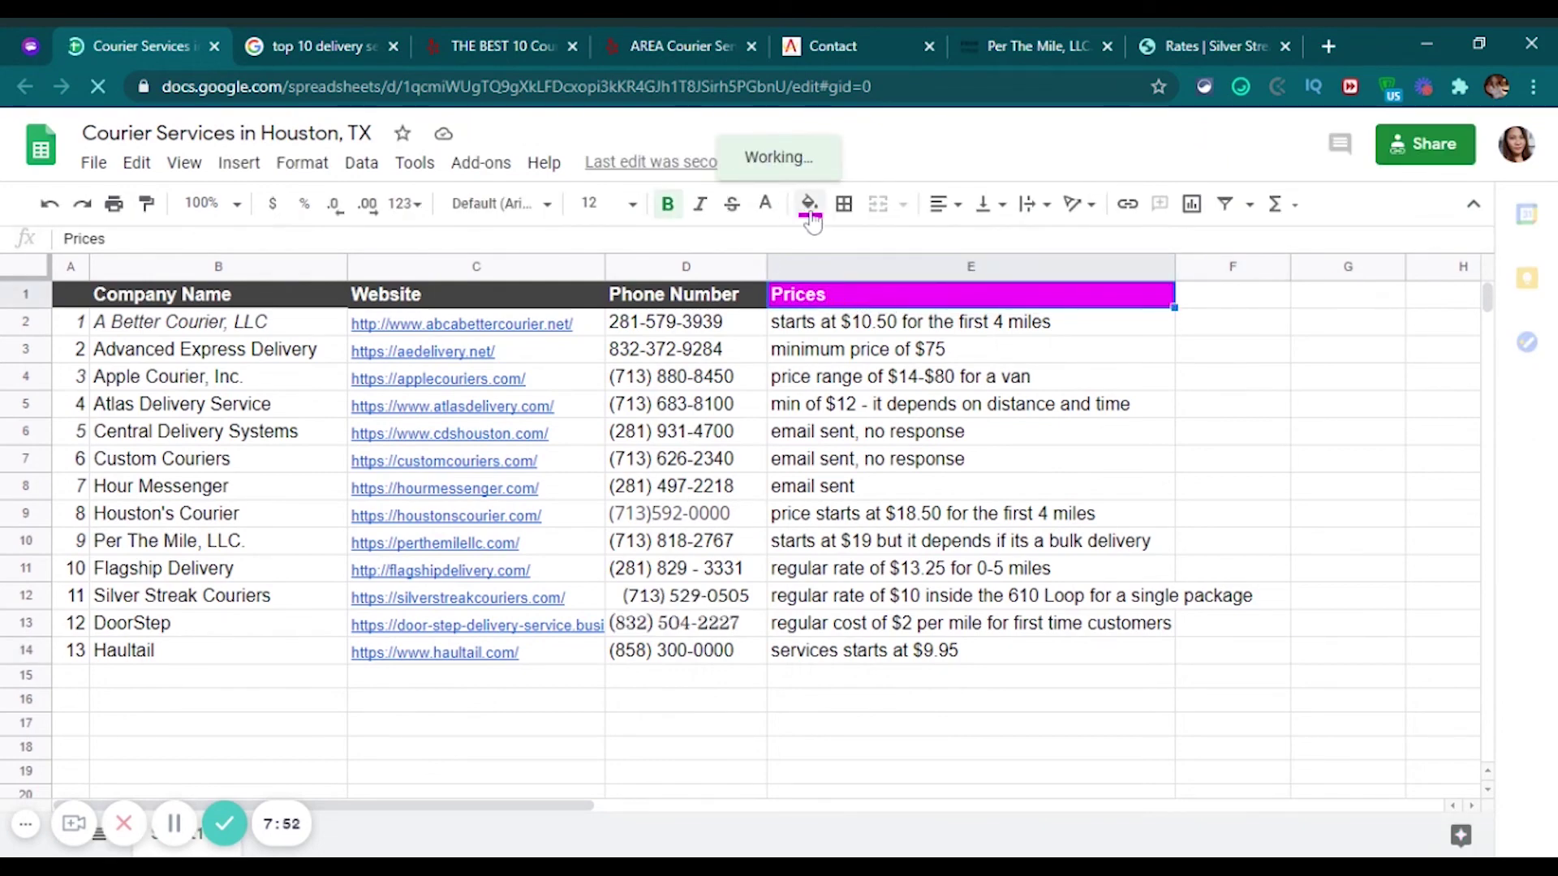
pyautogui.click(809, 204)
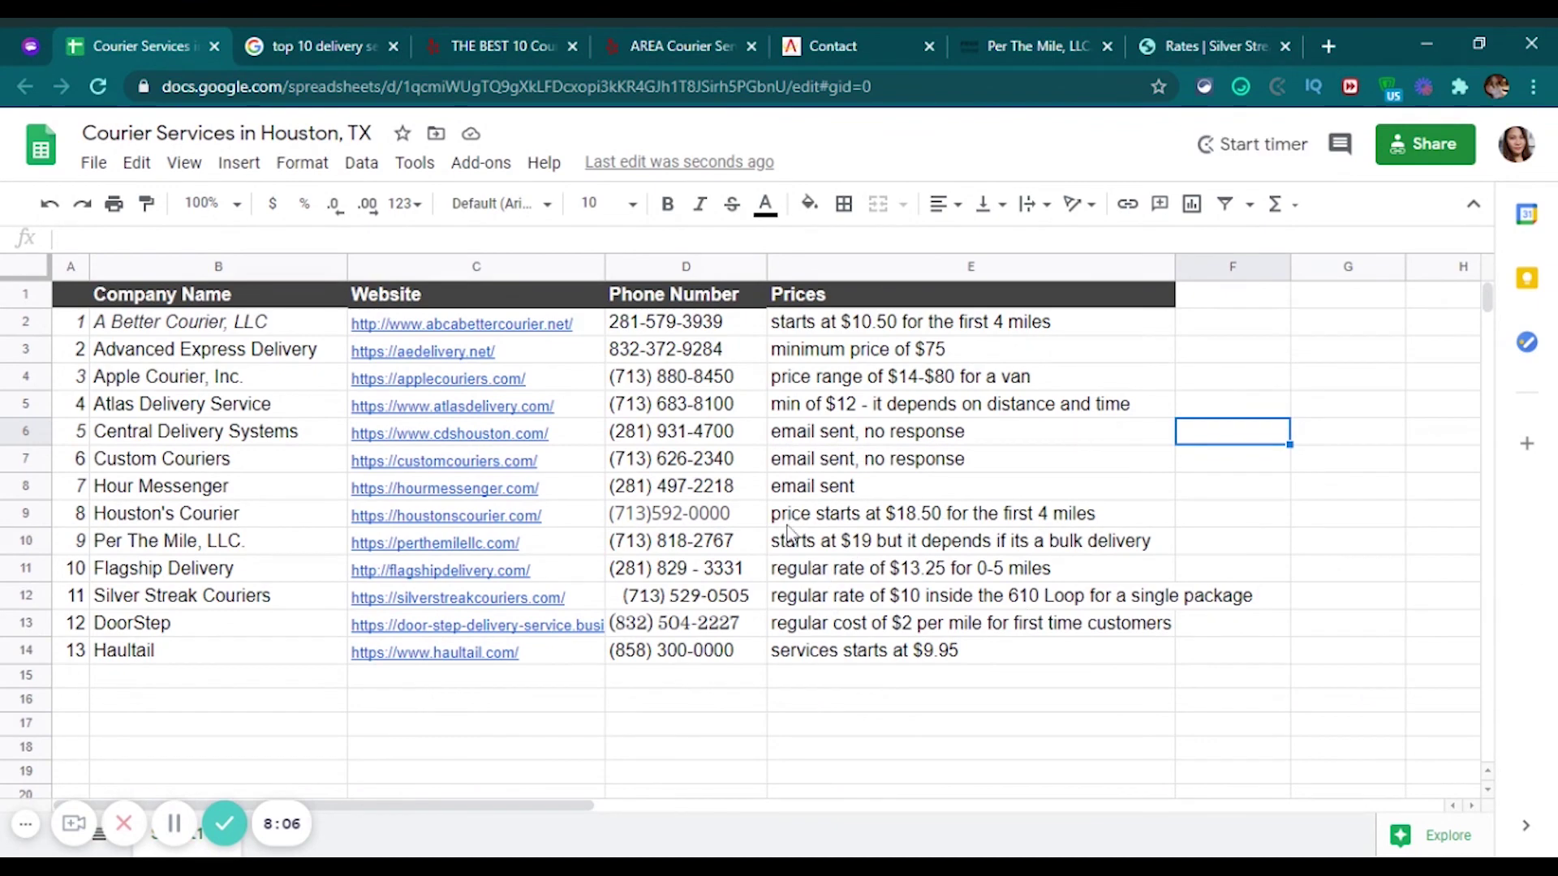
pyautogui.click(1313, 666)
pyautogui.moveTo(1313, 667); pyautogui.dragTo(273, 387)
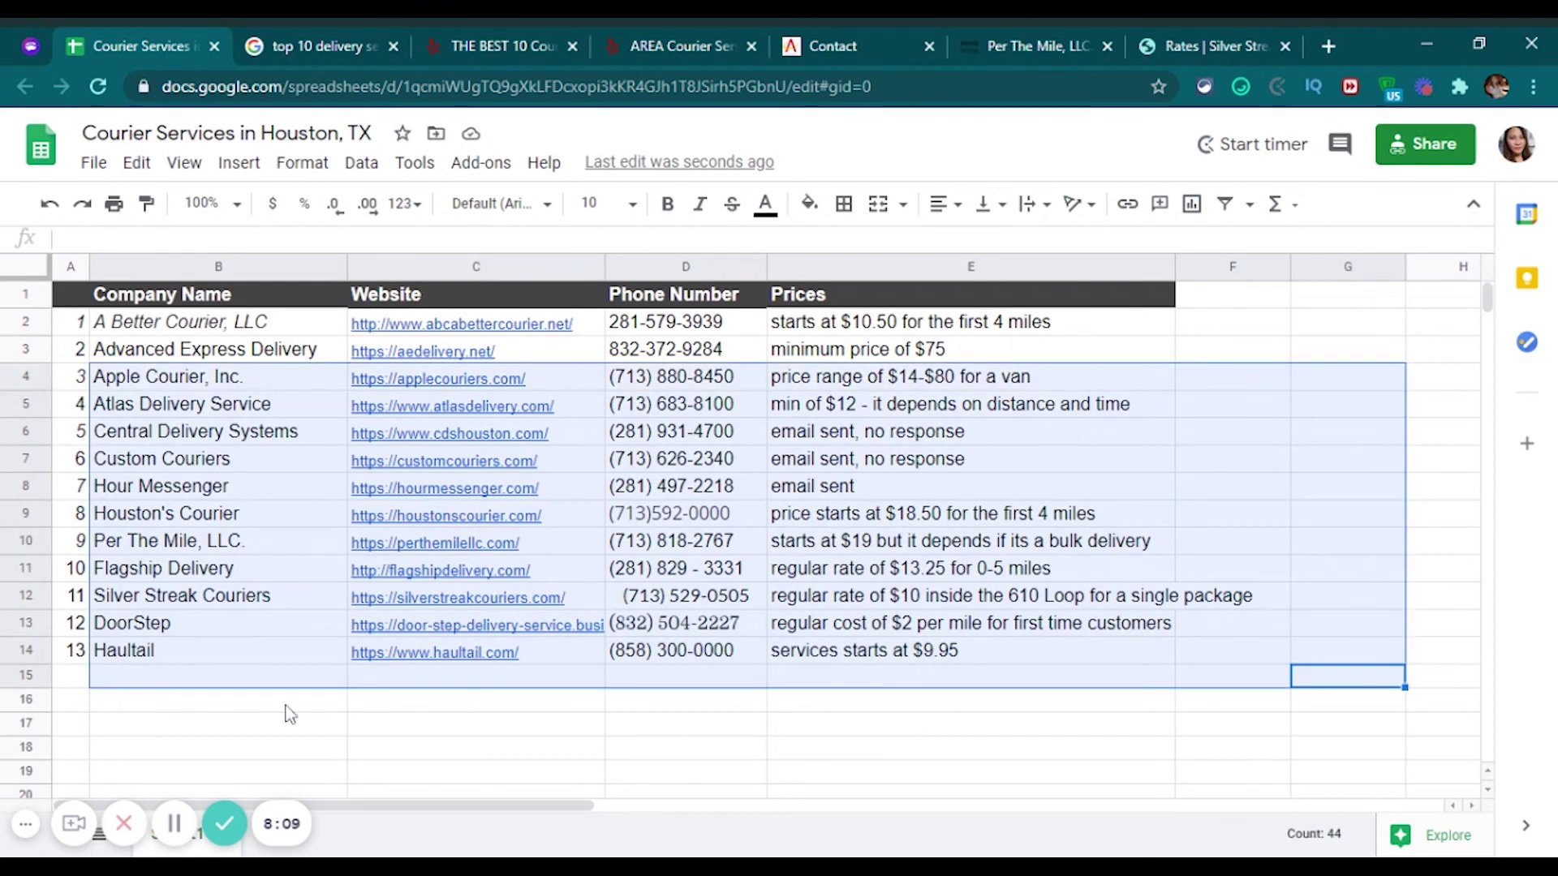
pyautogui.click(205, 703)
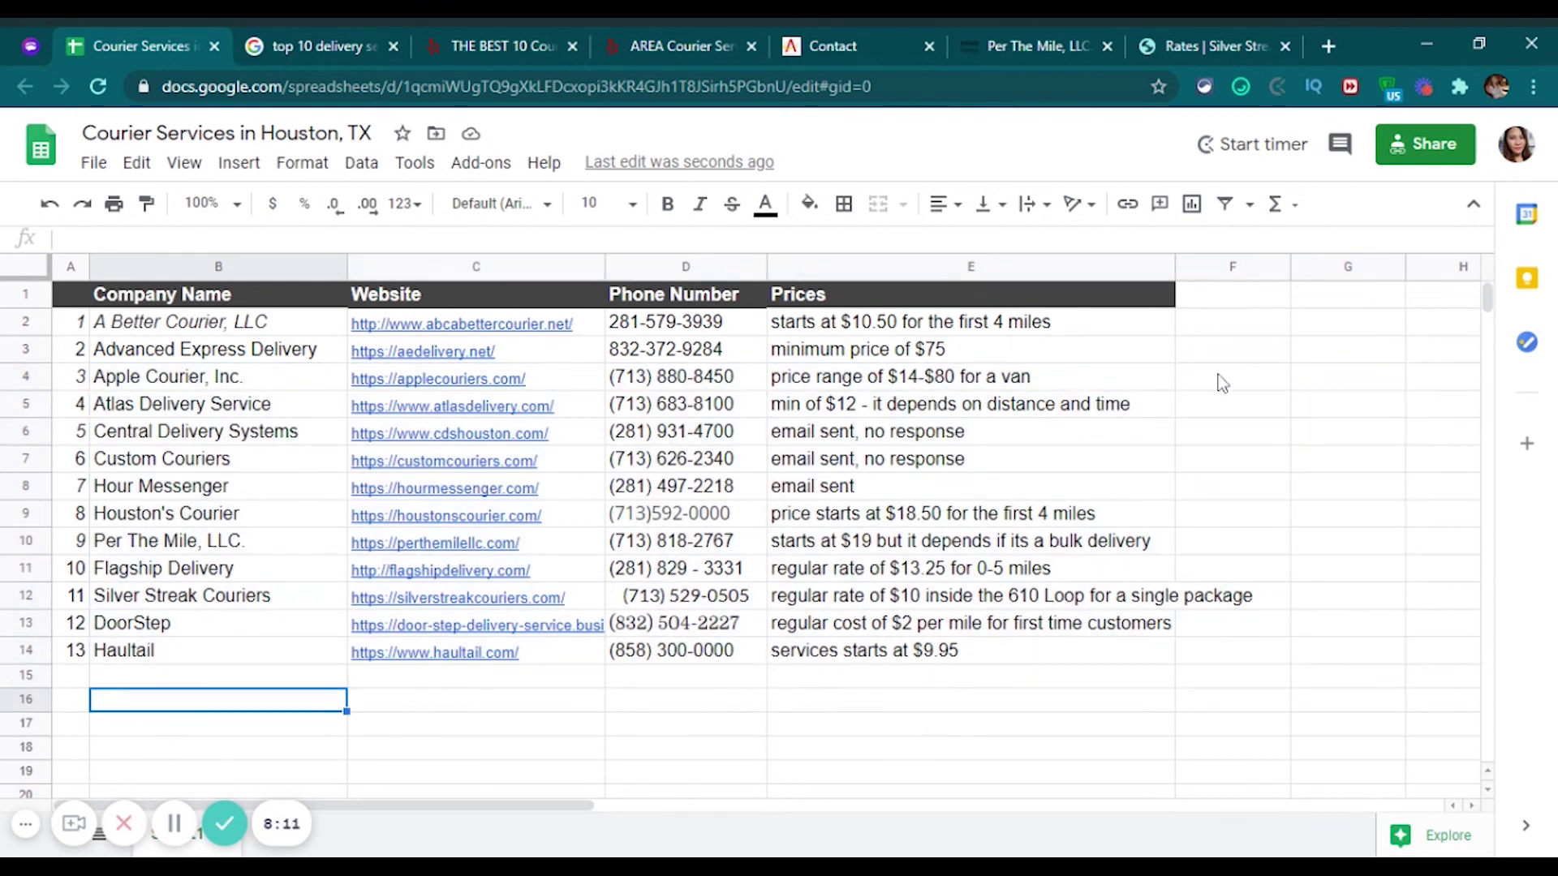
pyautogui.moveTo(1226, 378); pyautogui.dragTo(97, 552)
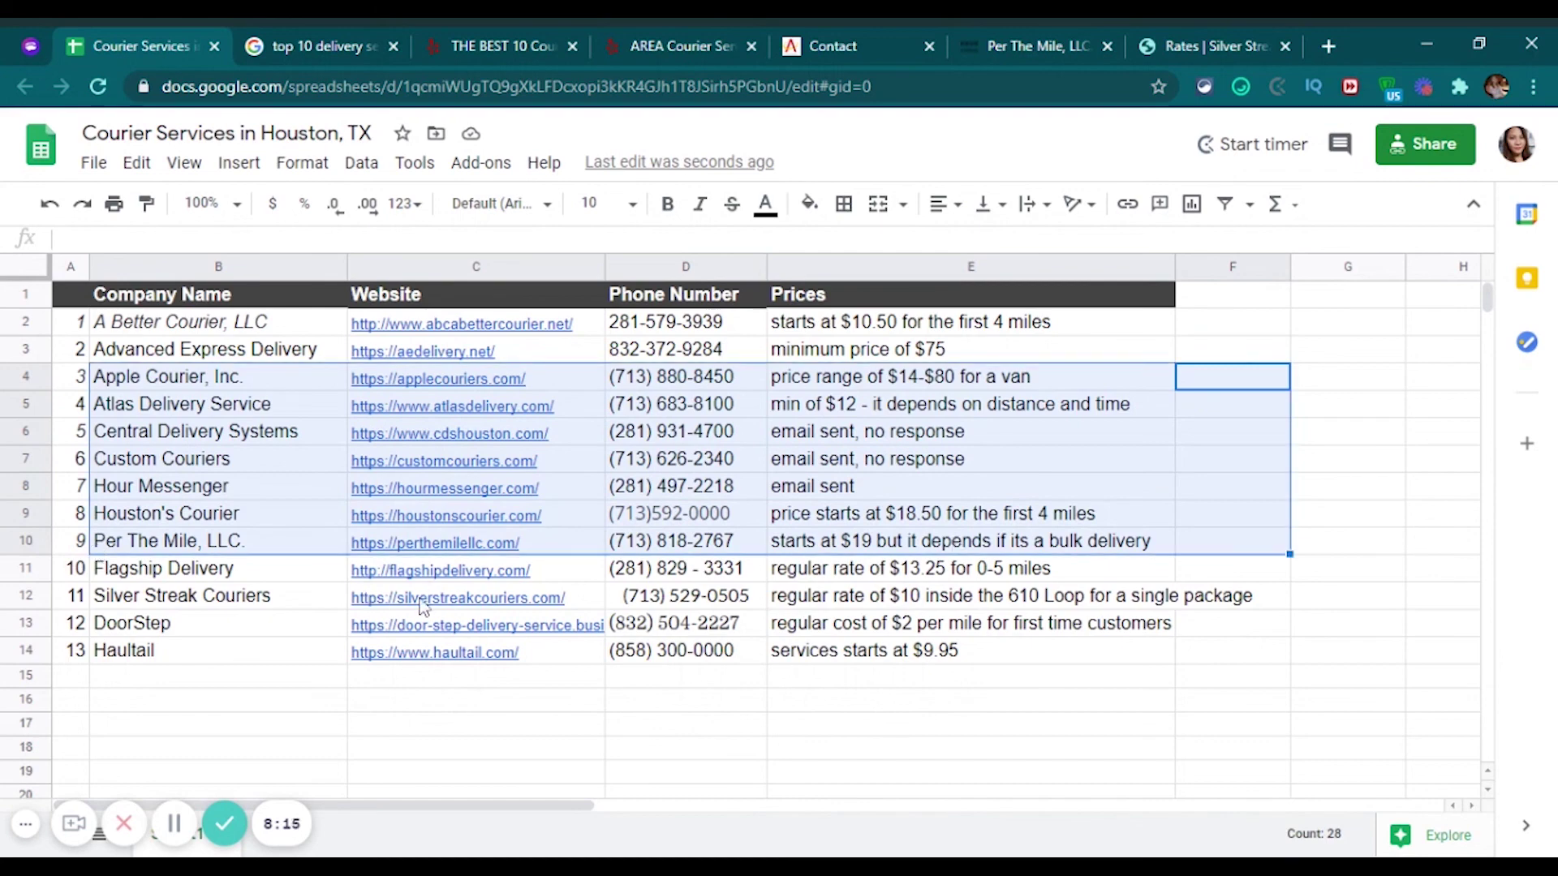
pyautogui.click(897, 722)
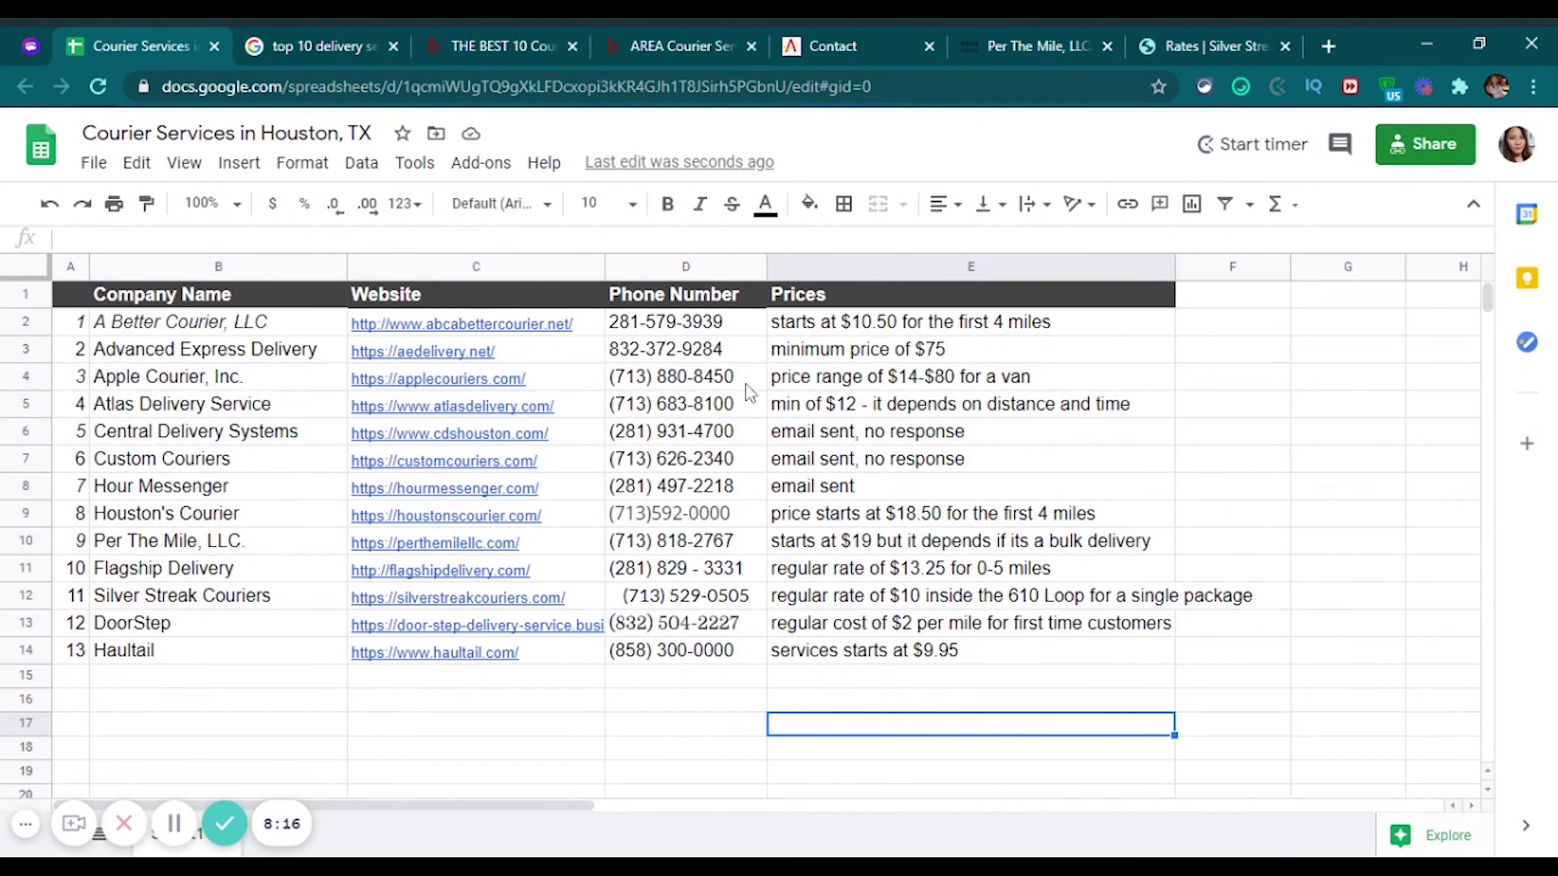